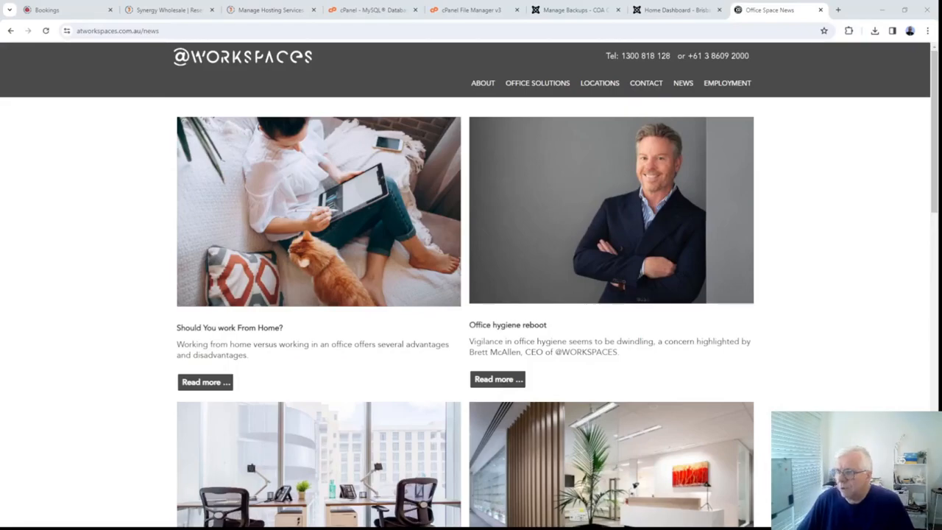
scroll(471, 285, "down", 2)
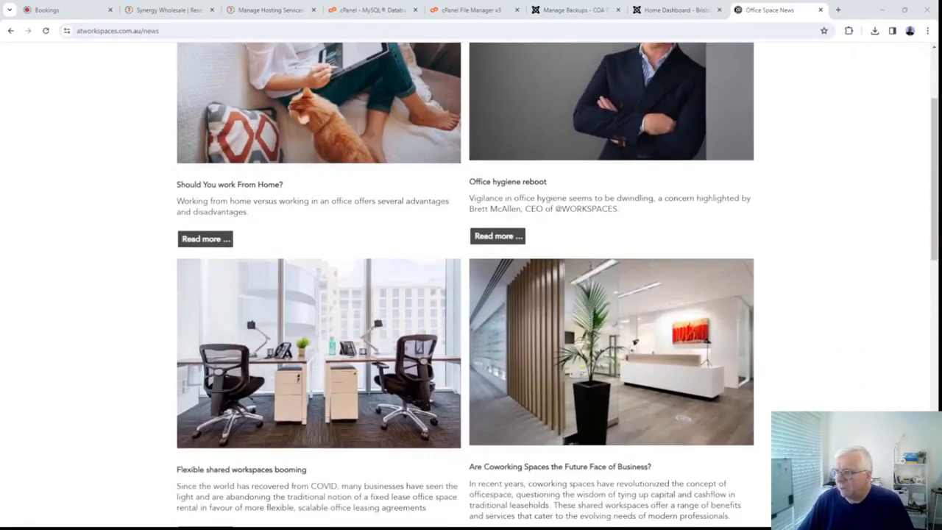
scroll(471, 285, "down", 1)
scroll(471, 285, "down", 1)
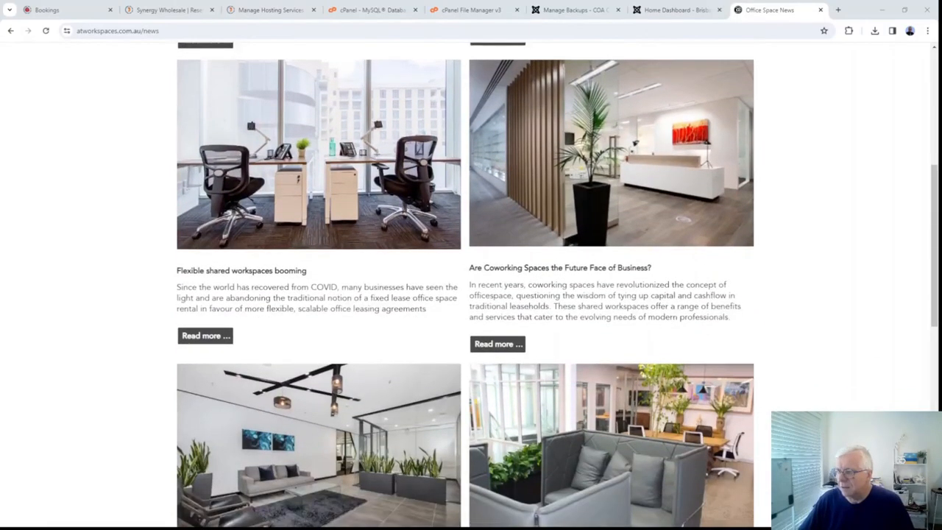
scroll(471, 285, "down", 1)
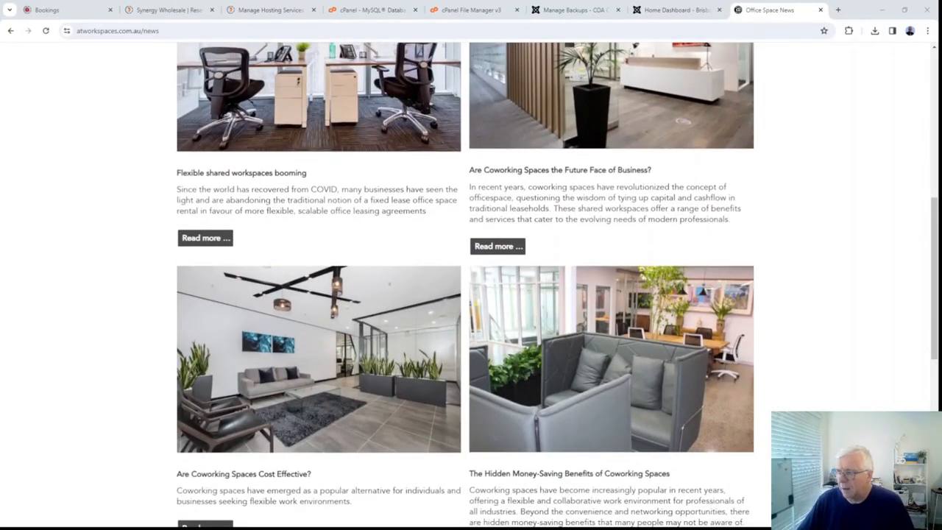
scroll(471, 285, "up", 4)
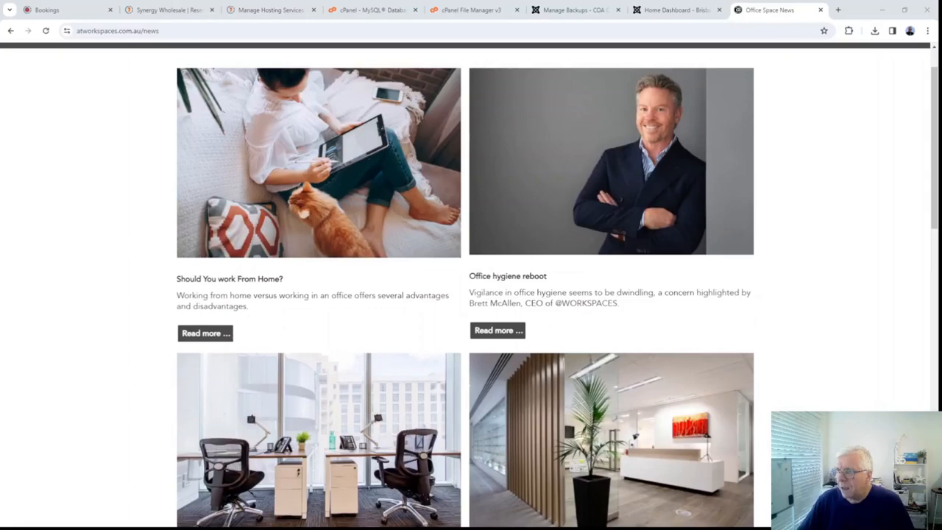
scroll(471, 285, "up", 1)
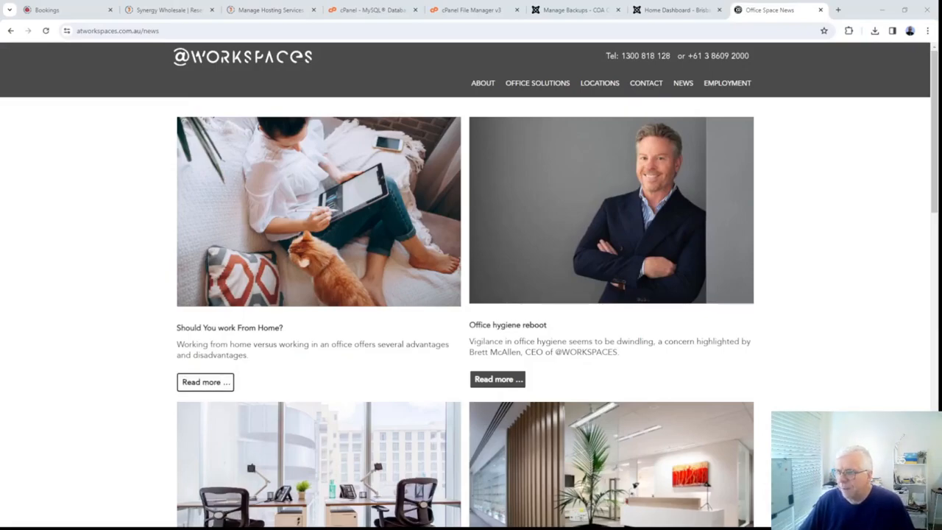
scroll(471, 285, "down", 3)
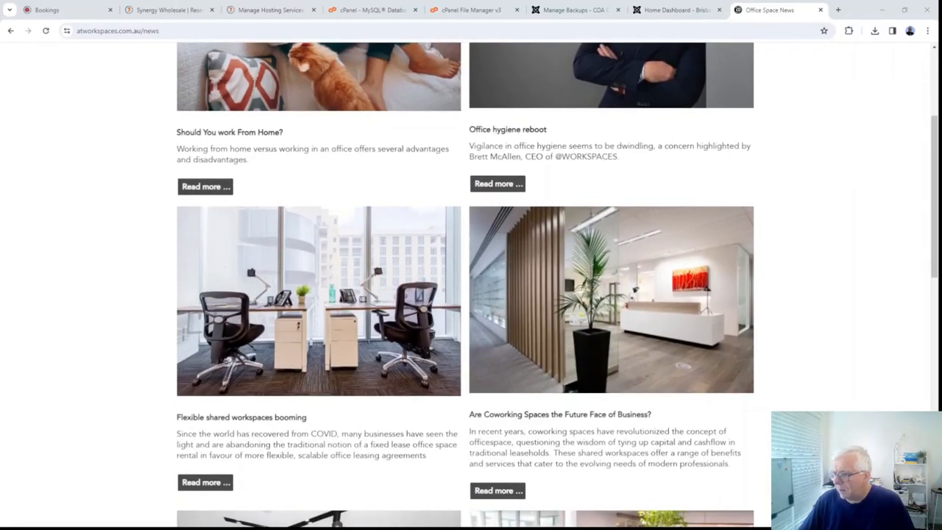
Open the full article "Are Coworking Spaces the Future Face of Business?" and review its layout from heading to closing call to action
left_click(498, 490)
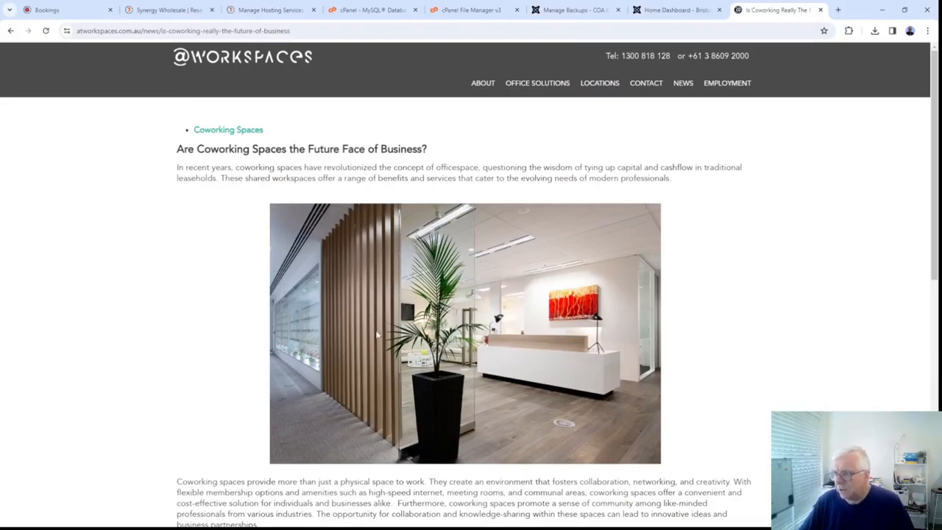
scroll(377, 335, "down", 5)
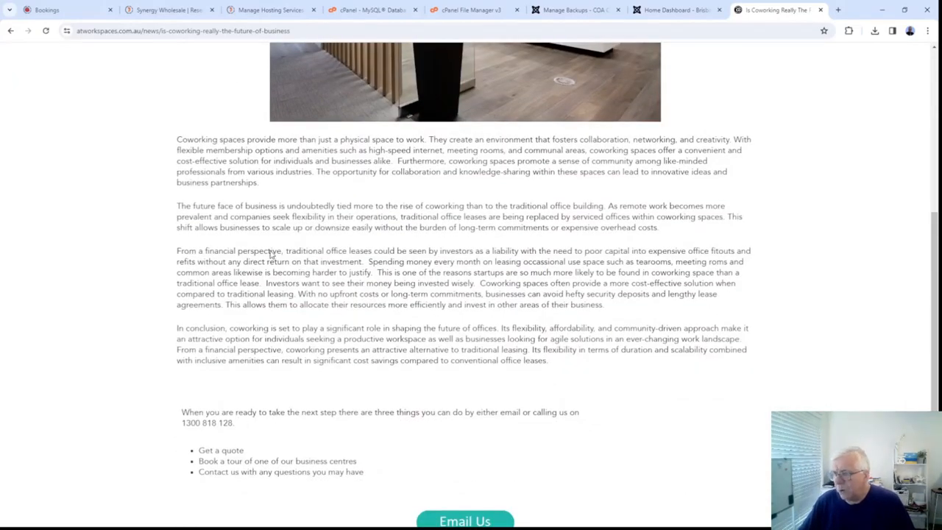
scroll(273, 248, "up", 5)
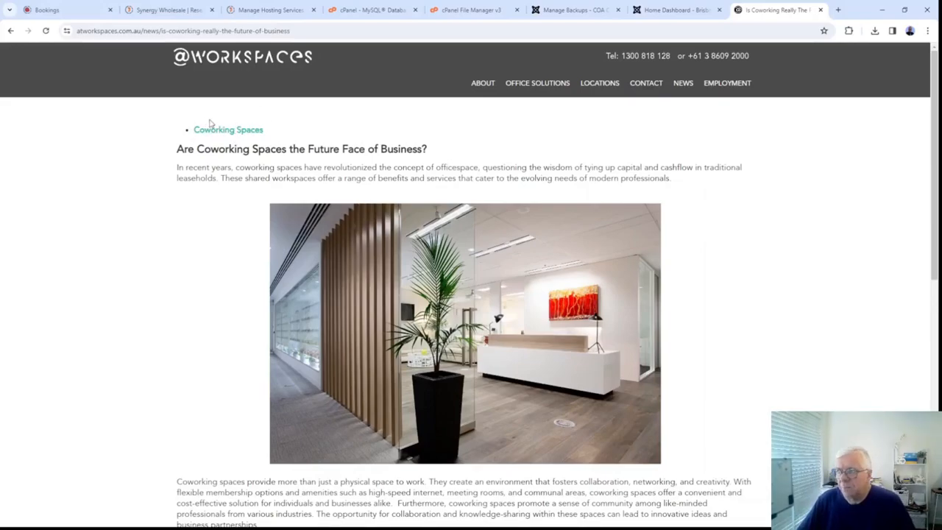
Switch to the Joomla administrator and open the Page Builder CK pages library to view the saved pages
left_click(671, 12)
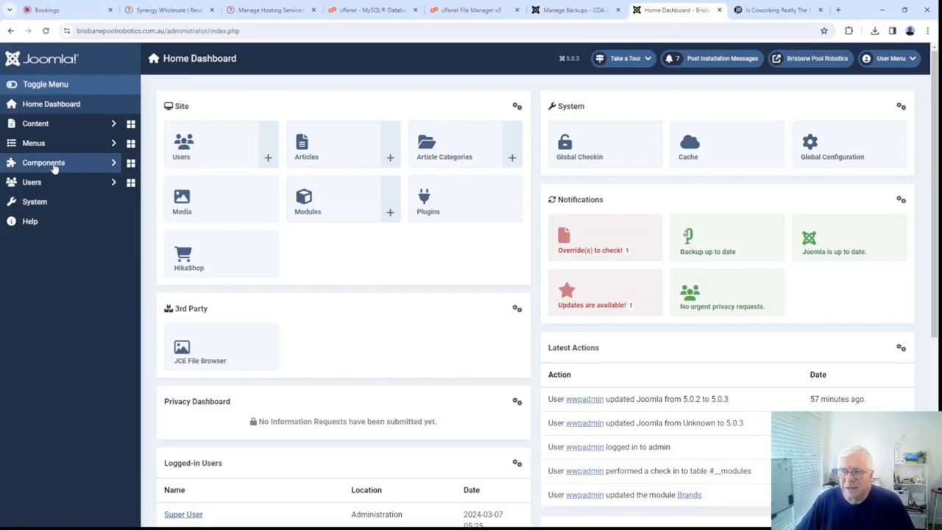
left_click(53, 163)
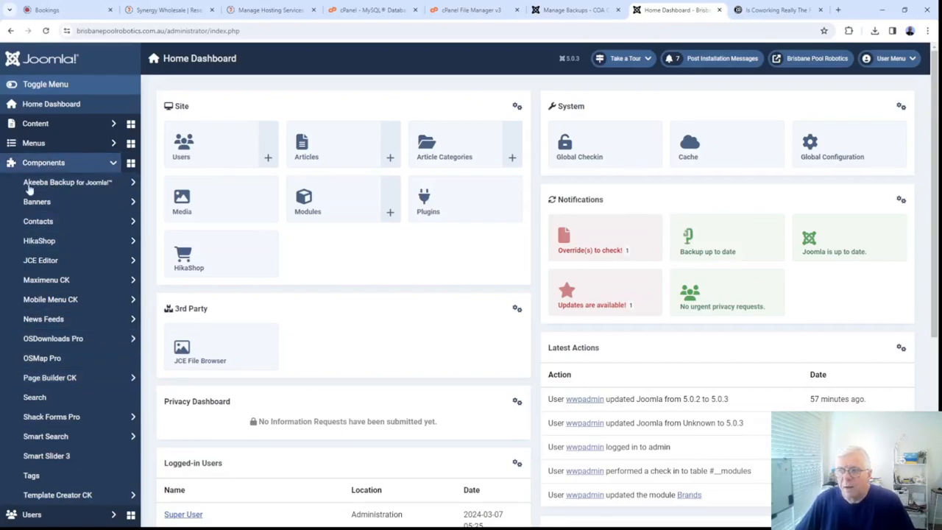
left_click(63, 378)
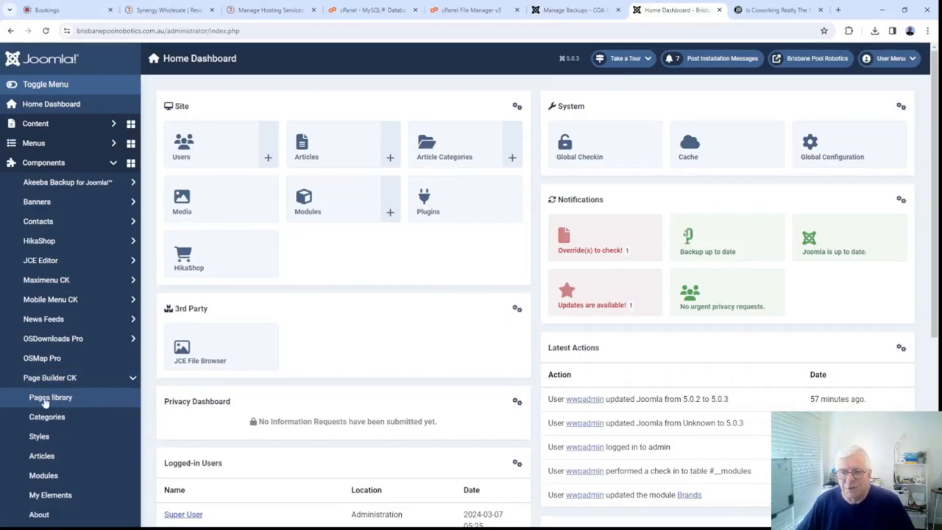
left_click(45, 399)
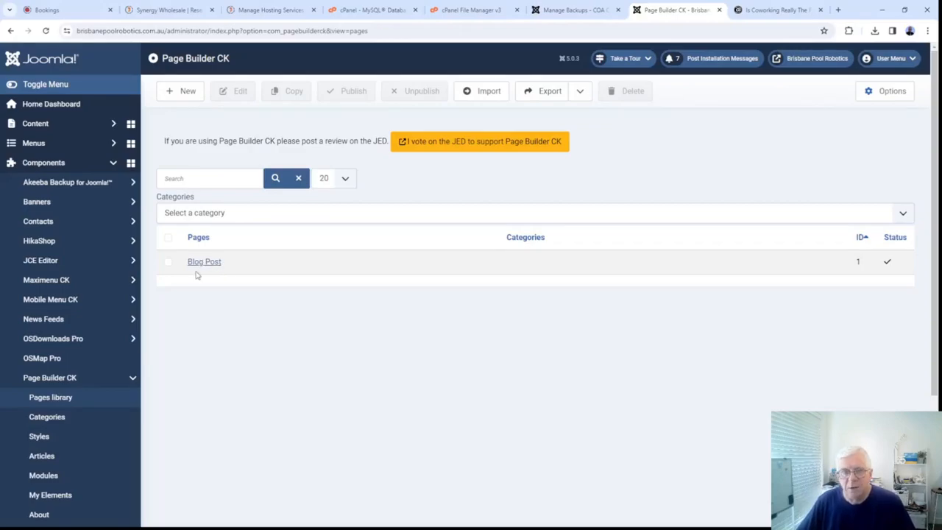
Create a new article from the home dashboard and switch its editor to Page Builder CK
left_click(41, 108)
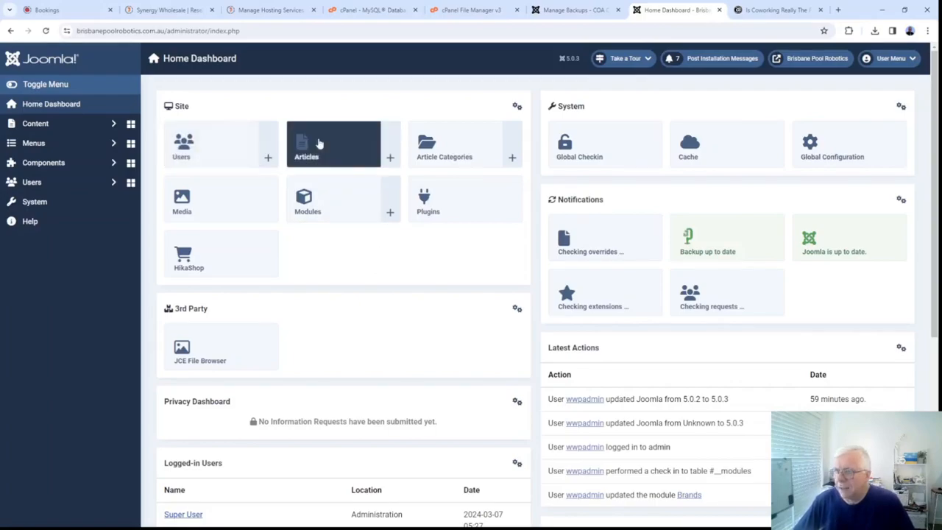
left_click(391, 161)
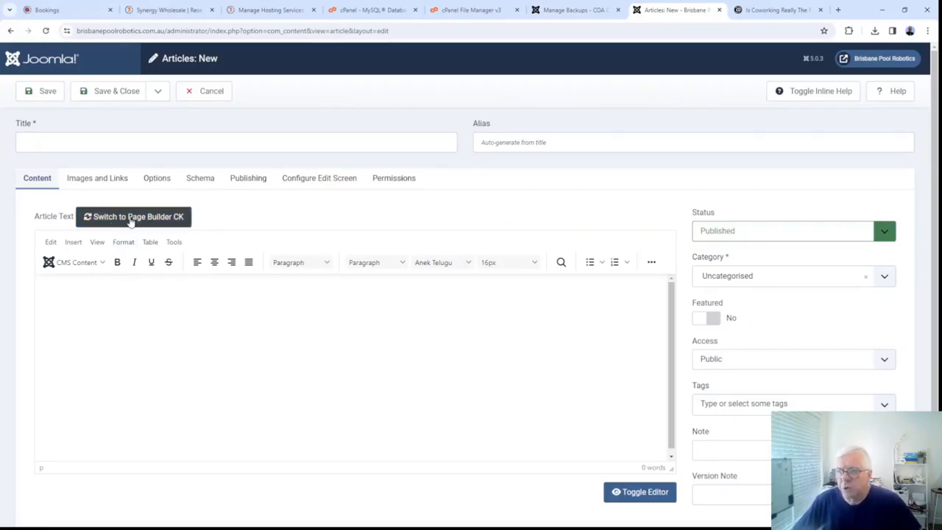
left_click(131, 219)
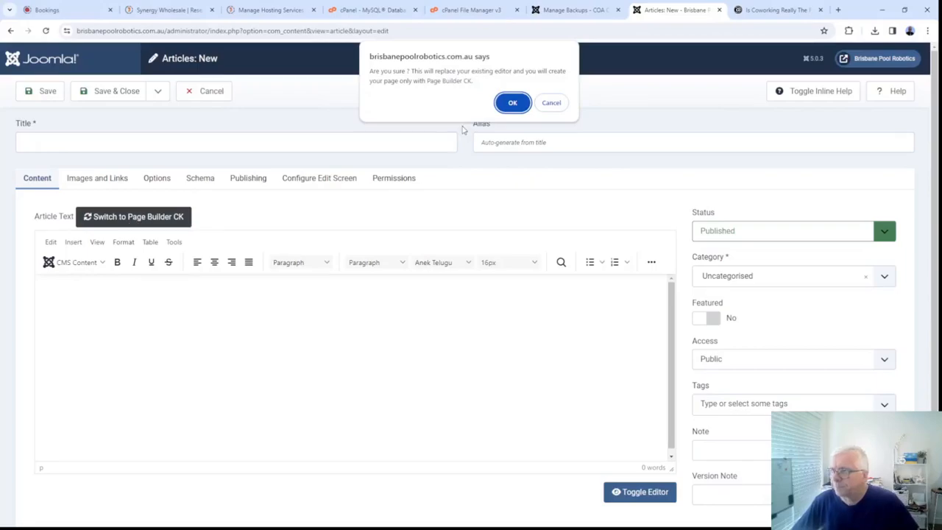
left_click(510, 103)
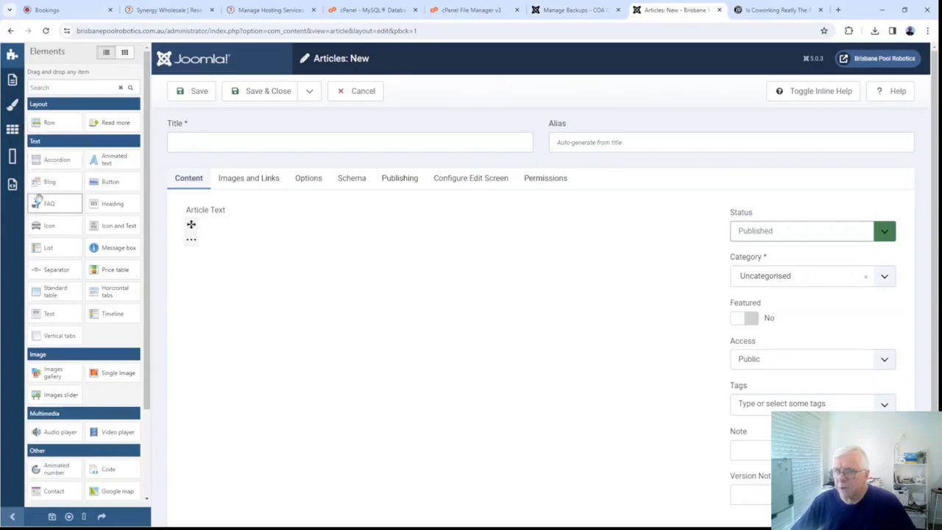
Set the new article's category to News
mouse_move(301, 232)
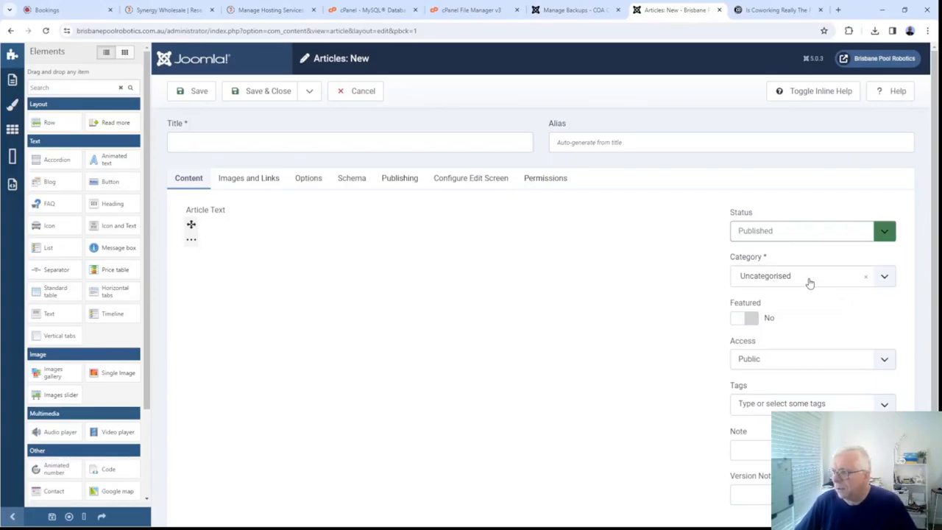
left_click(810, 281)
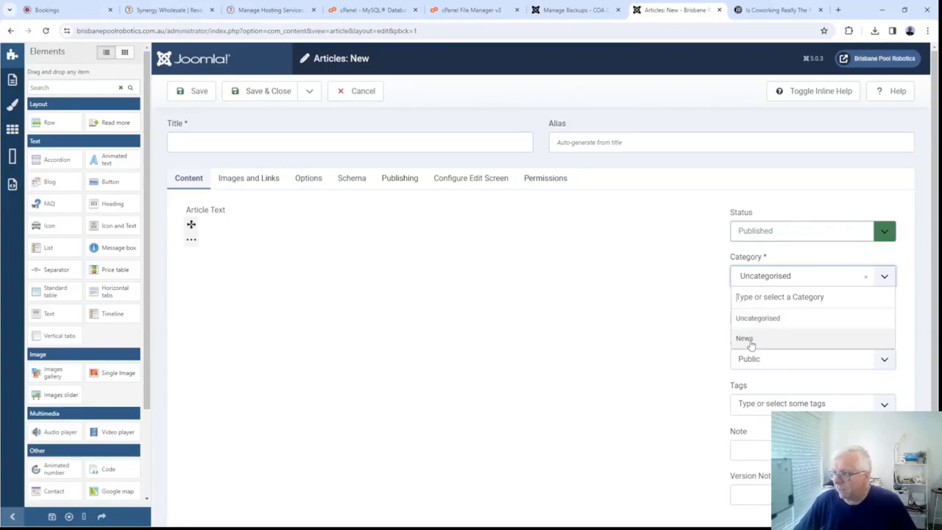
left_click(749, 341)
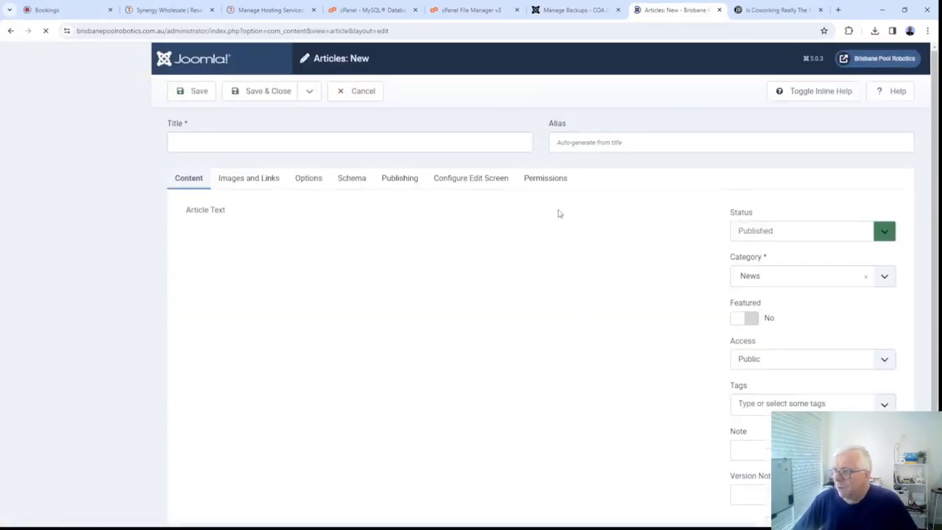
left_click(780, 11)
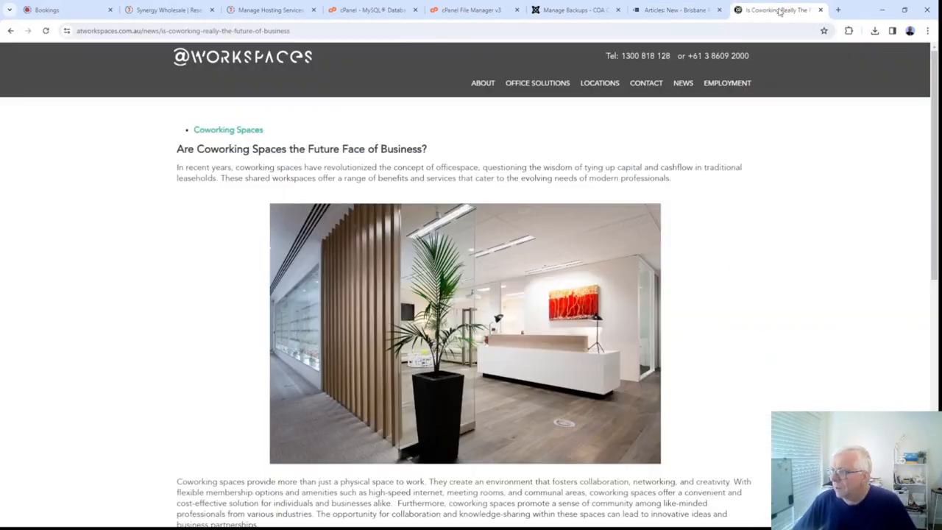
left_click(689, 84)
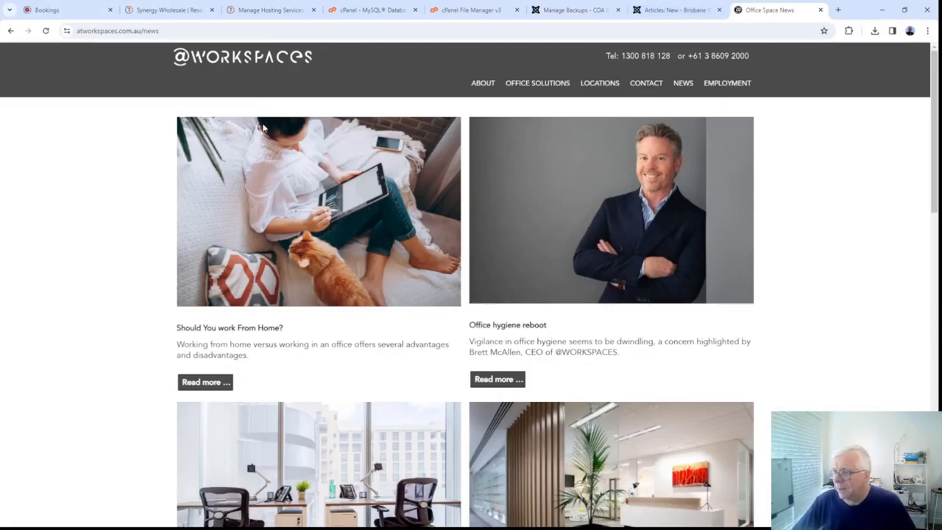
left_click(678, 15)
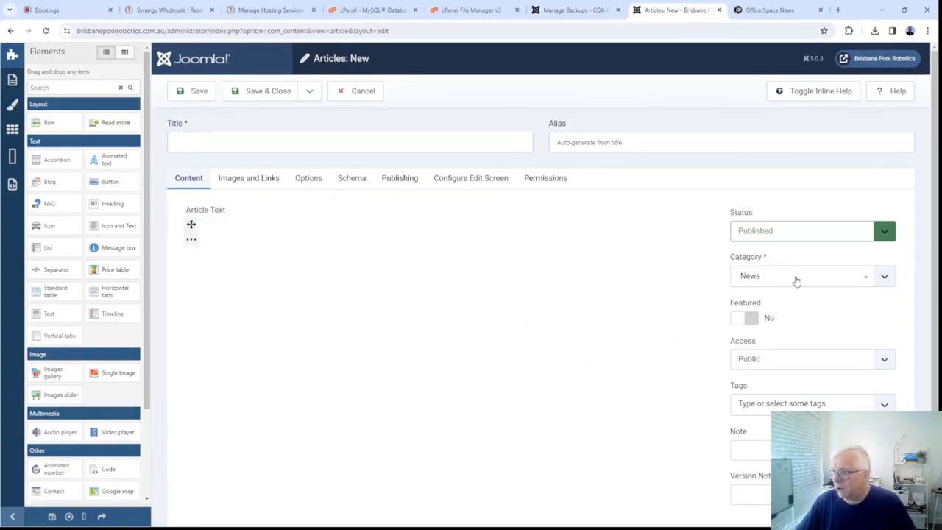
Set the article's status to Unpublished, title it "My News Article" and save it
left_click(883, 235)
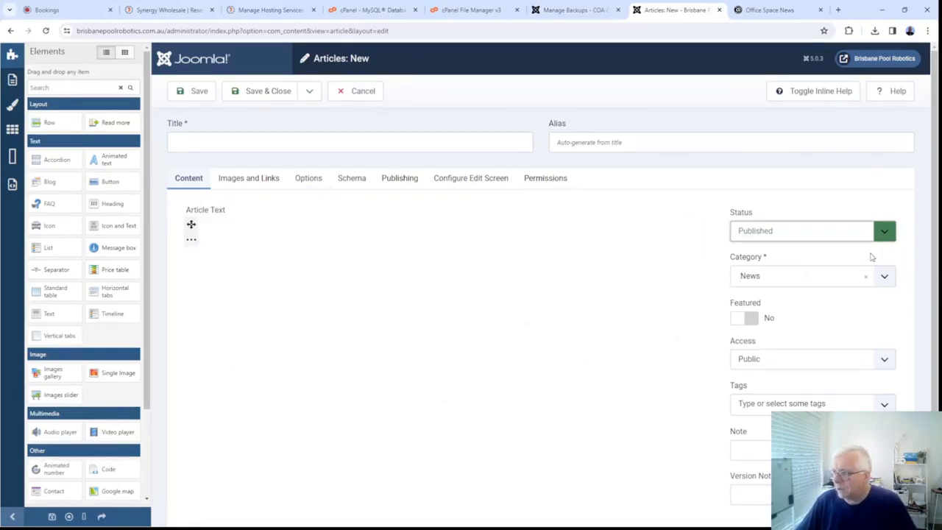
left_click(870, 256)
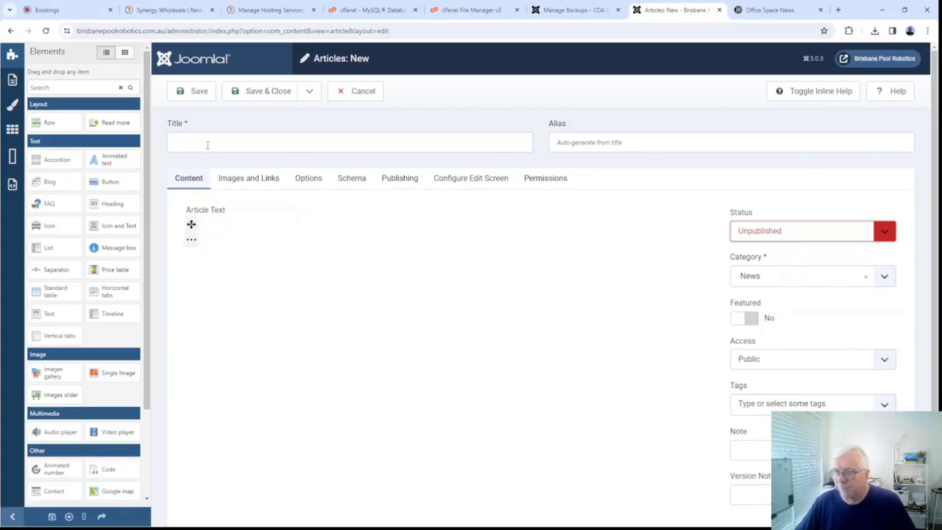
left_click(203, 145)
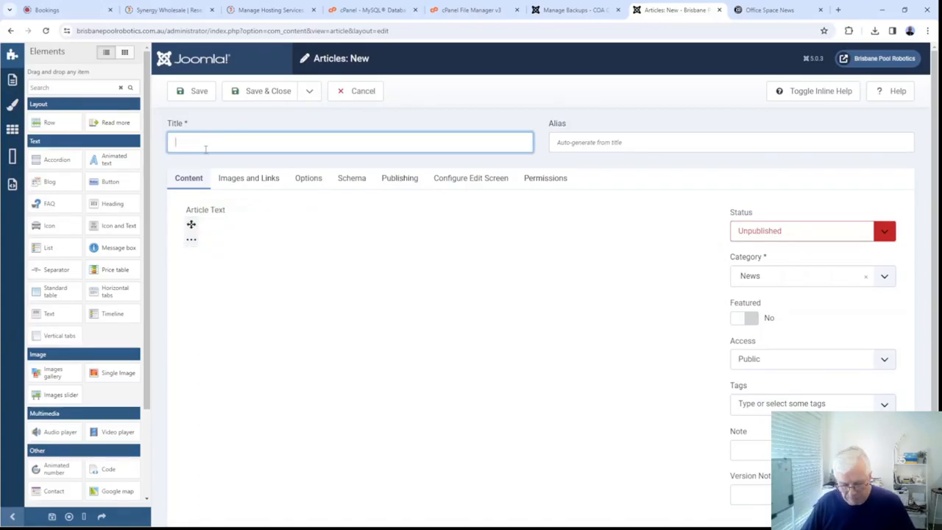
type("My ")
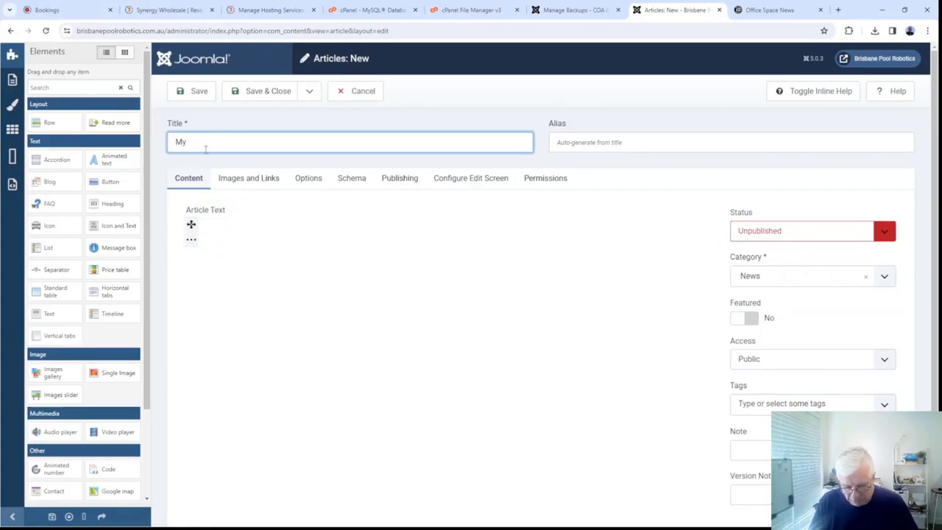
type("New")
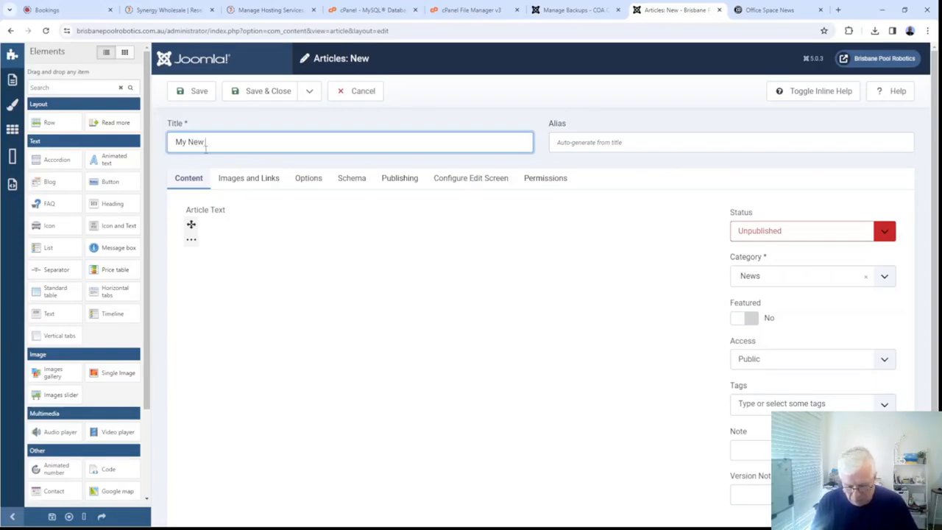
type("s Article")
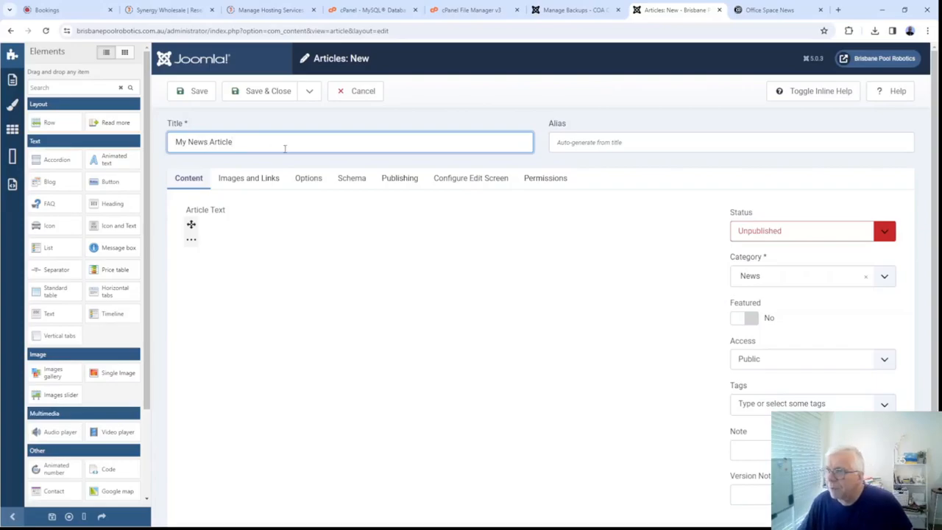
left_click(197, 95)
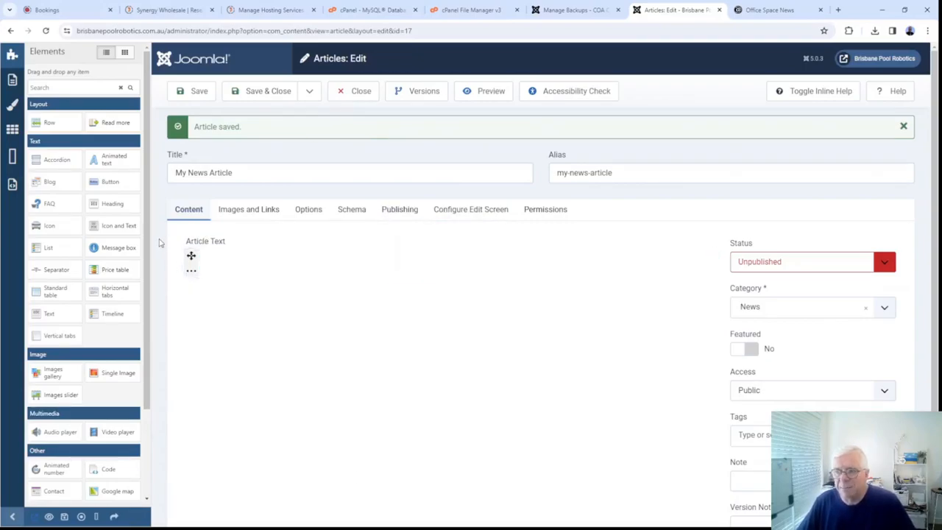
Load the saved Blog Post page from the Page Builder CK library into the article text and check the inserted layout
left_click(13, 80)
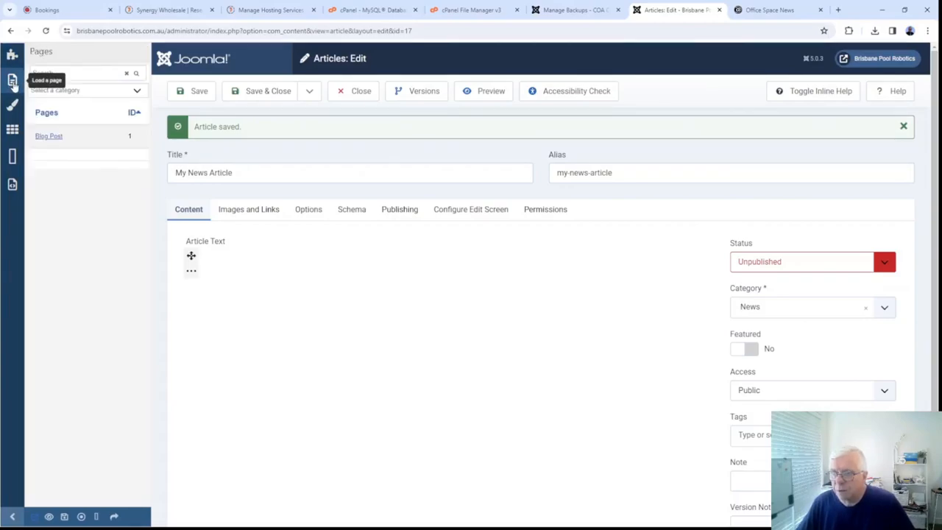
left_click(45, 140)
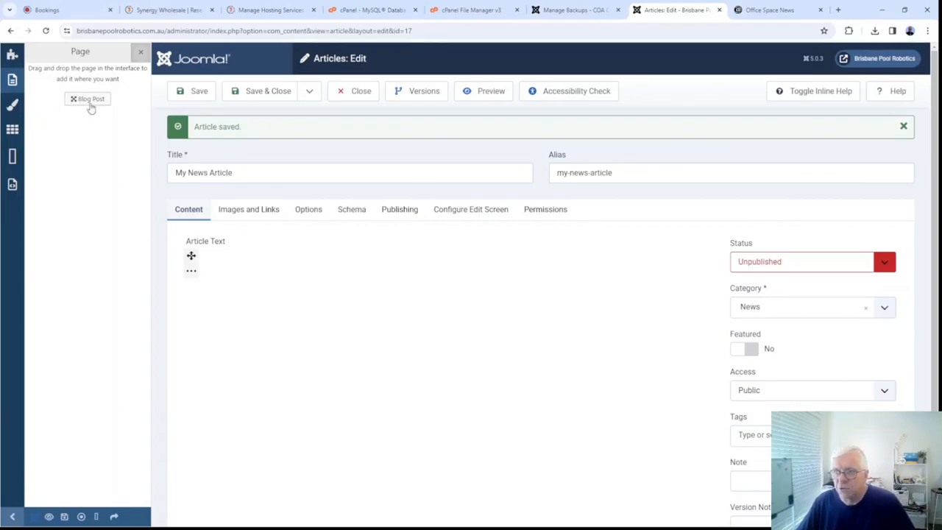
left_click_drag(83, 102, 265, 260)
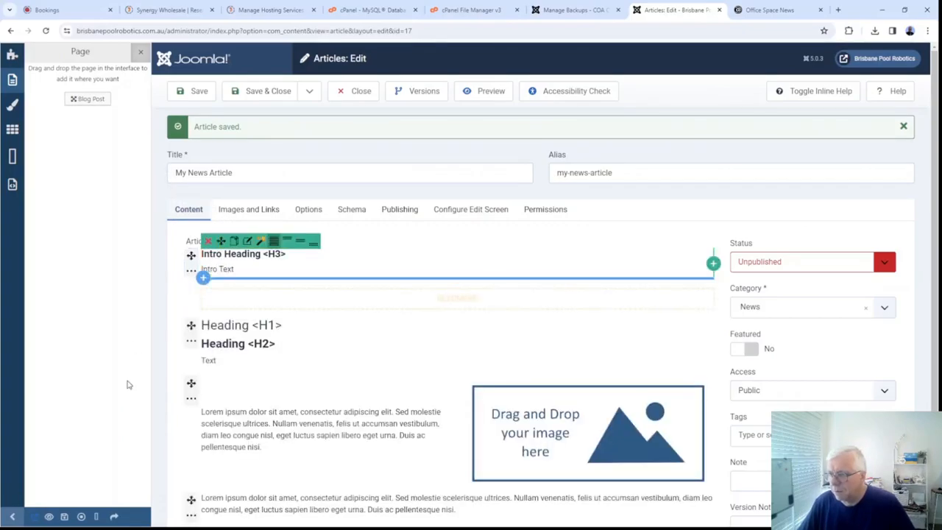
scroll(190, 344, "down", 1)
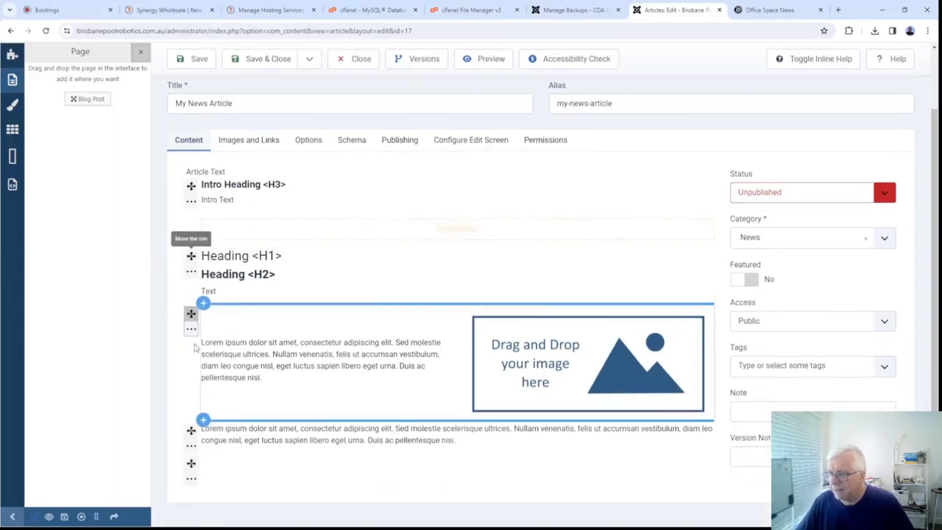
scroll(192, 349, "up", 1)
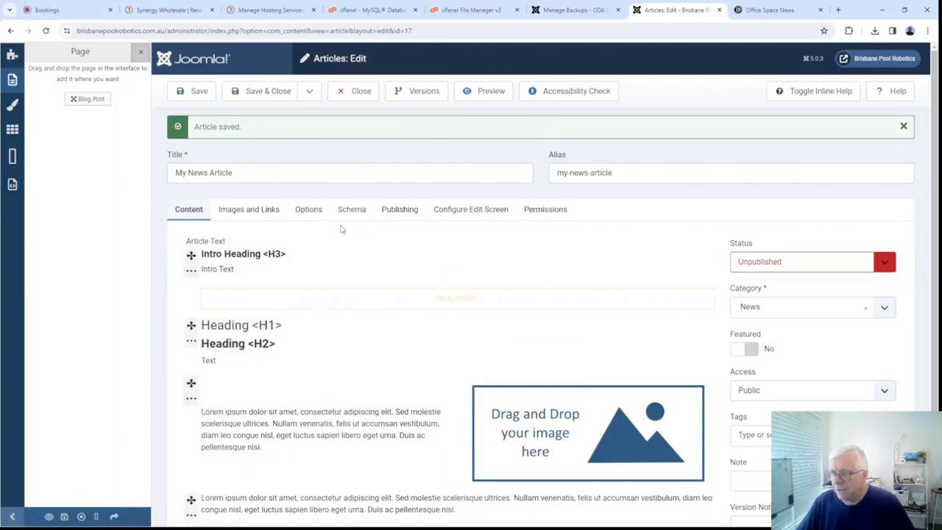
left_click(197, 100)
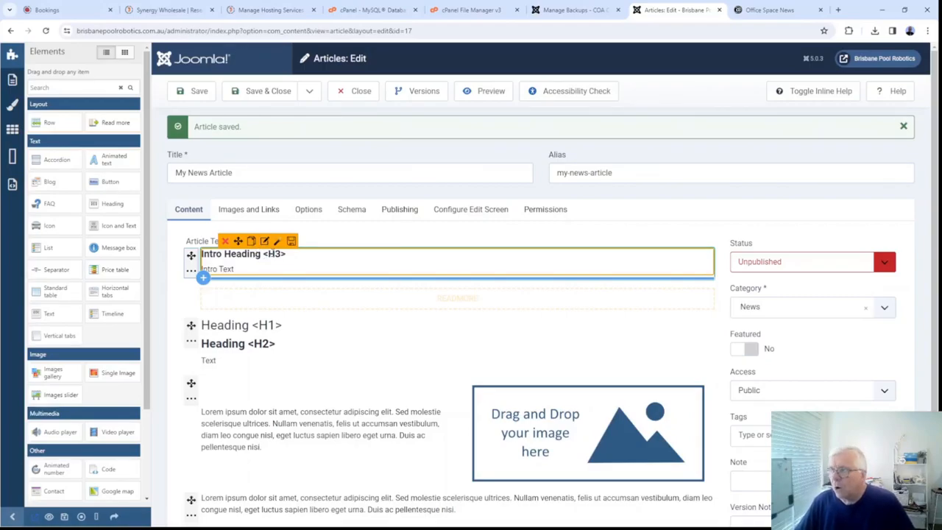
left_click(773, 11)
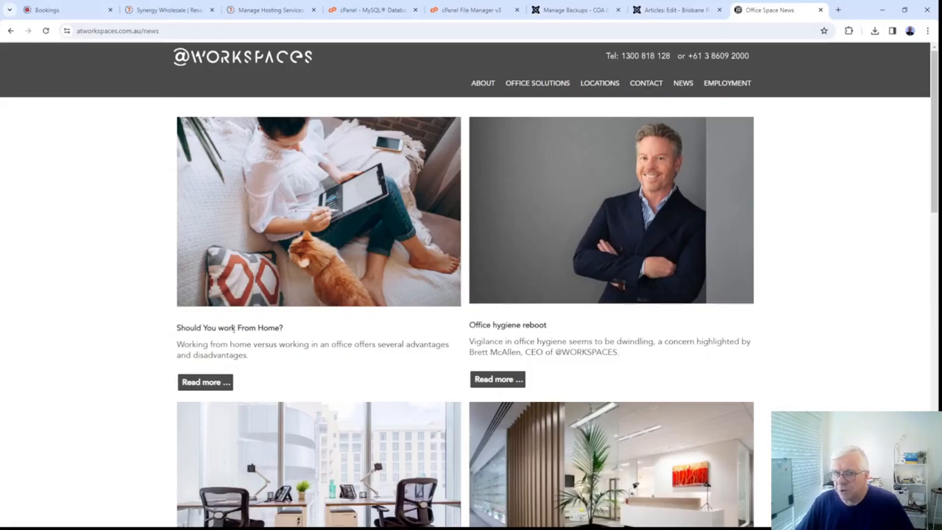
left_click(677, 10)
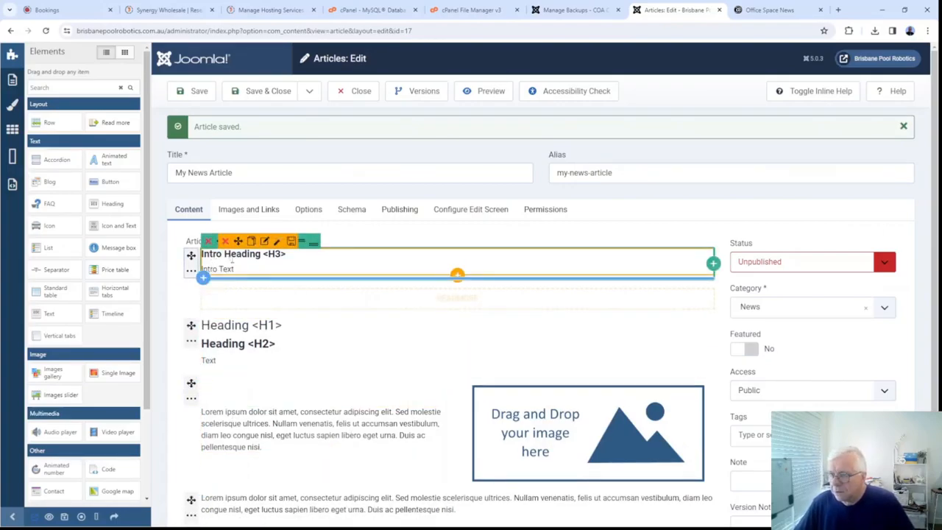
Open the intro text block's text for editing and replace its "Intro Heading <H3>" placeholder with "Me News"
left_click(266, 245)
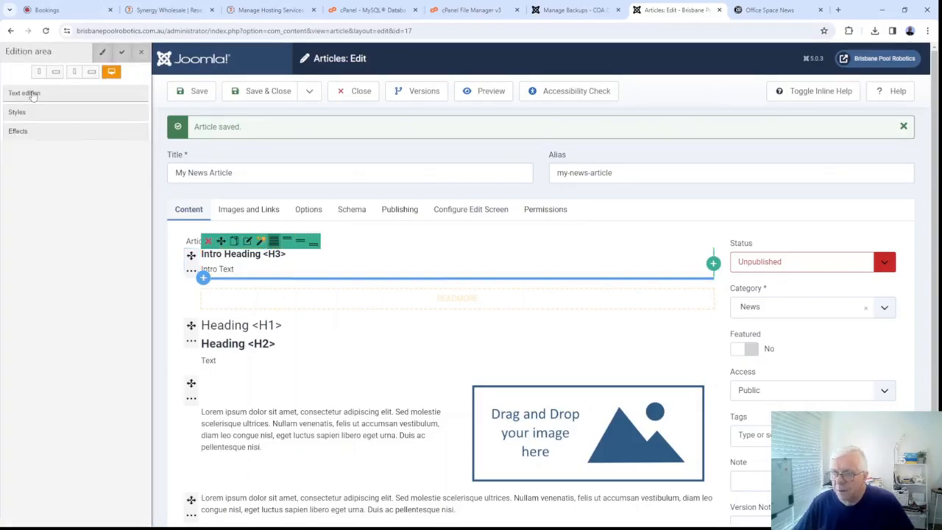
left_click(34, 97)
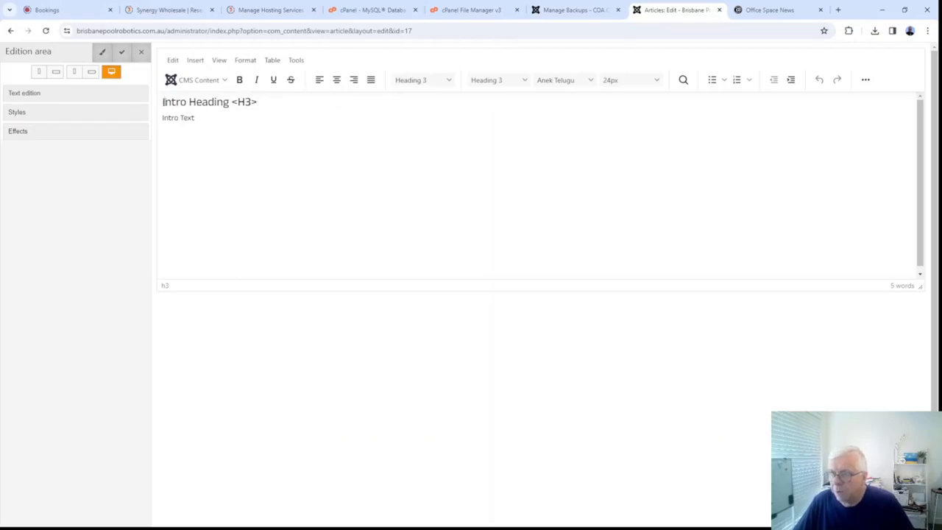
left_click_drag(163, 101, 228, 102)
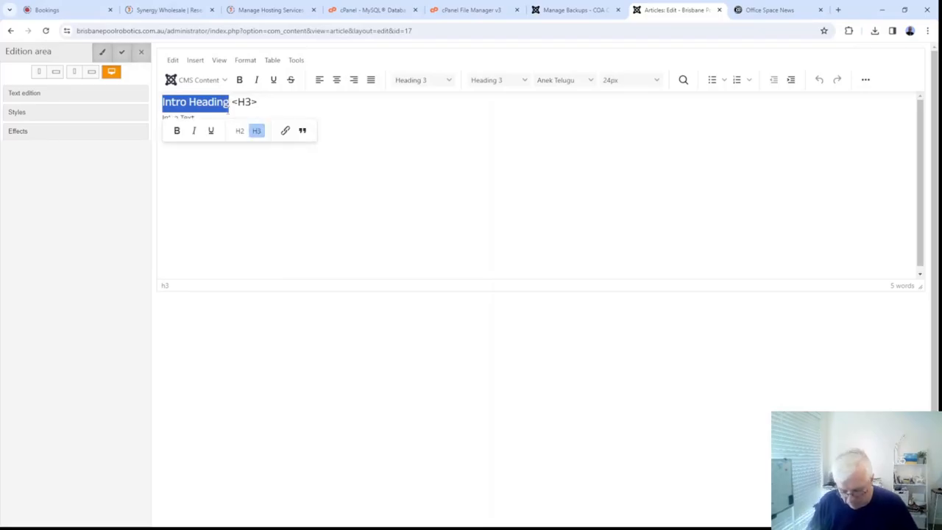
type("Me News")
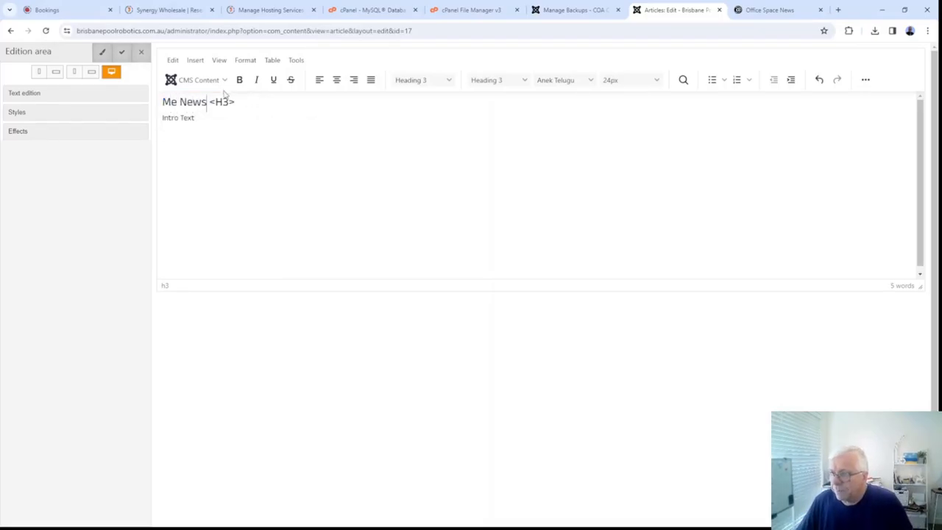
left_click_drag(236, 102, 206, 102)
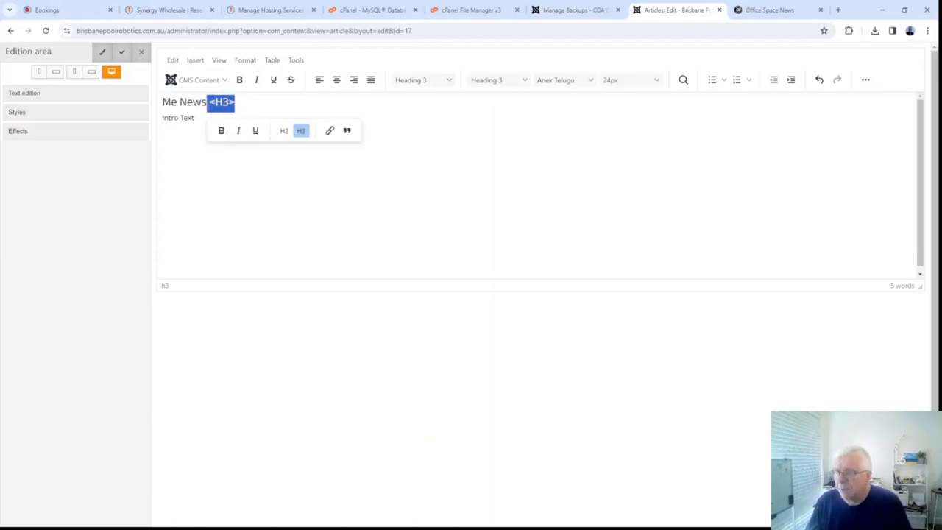
key("BackSpace")
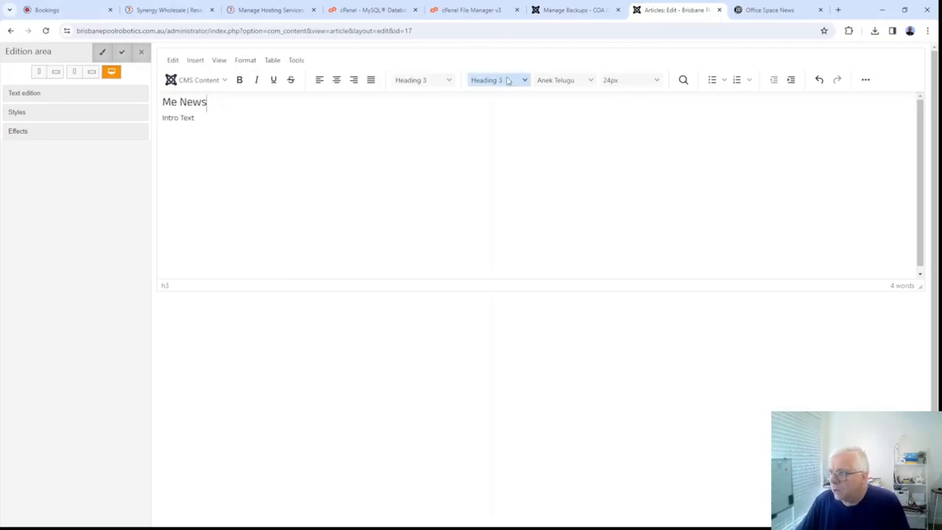
Replace all of the intro block's text with a Heading 3 "News Alert" and the paragraph "My intro jjhhfglsdfg", and close the text editor
left_click_drag(192, 119, 150, 97)
key("BackSpace")
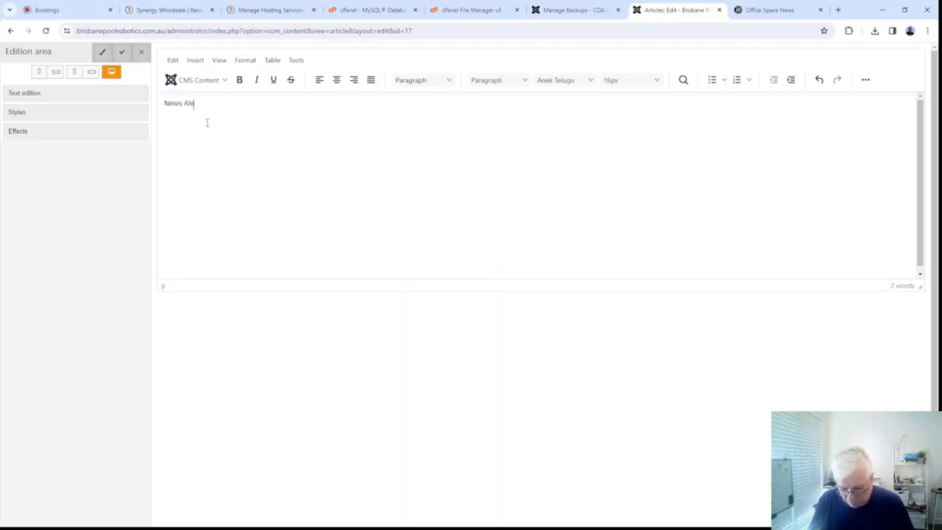
left_click(514, 86)
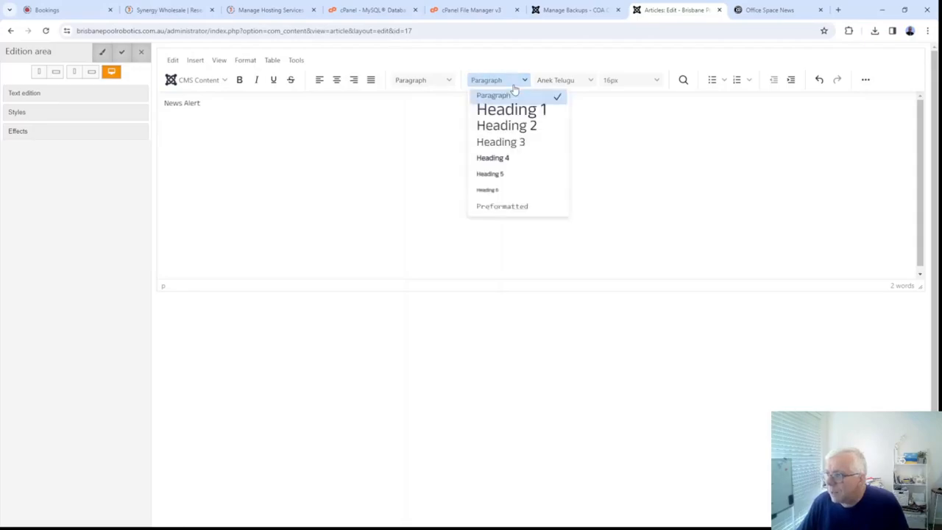
left_click(500, 143)
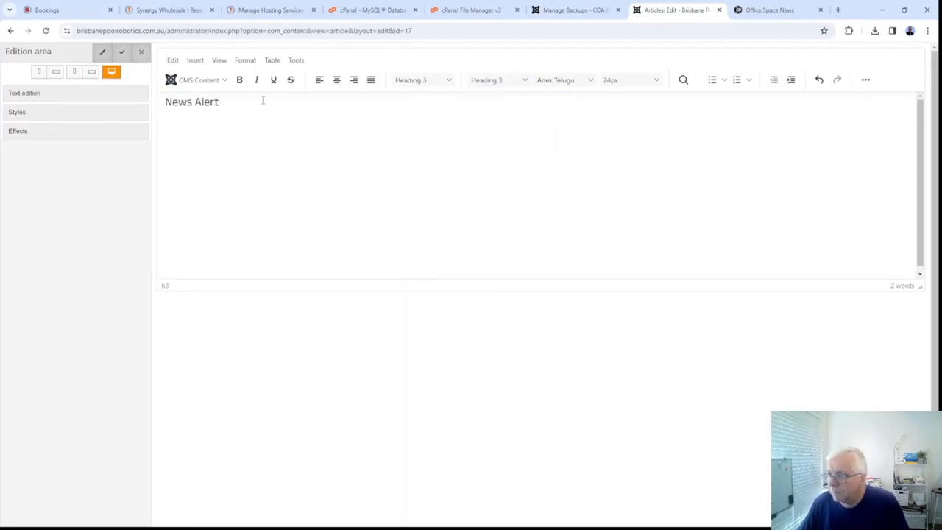
key("Return")
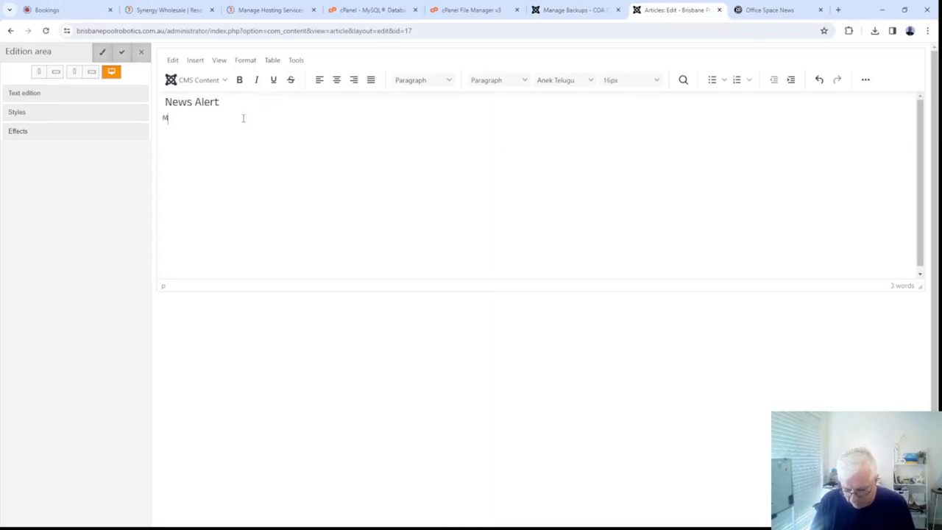
type("My Intro")
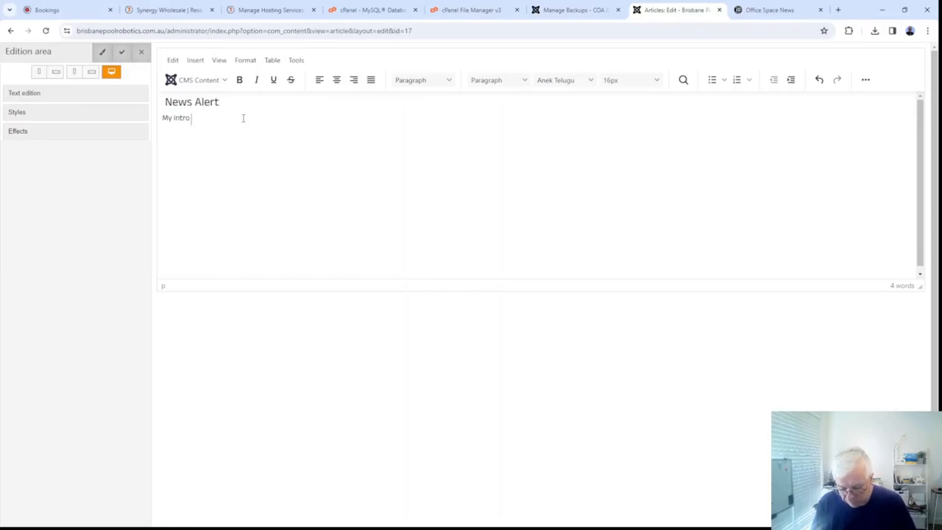
type("hfgsdfg")
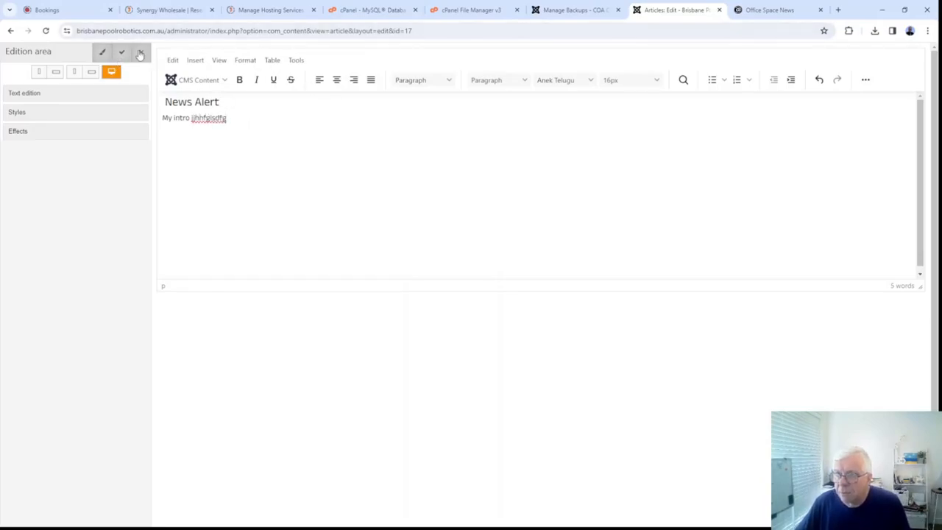
left_click(141, 56)
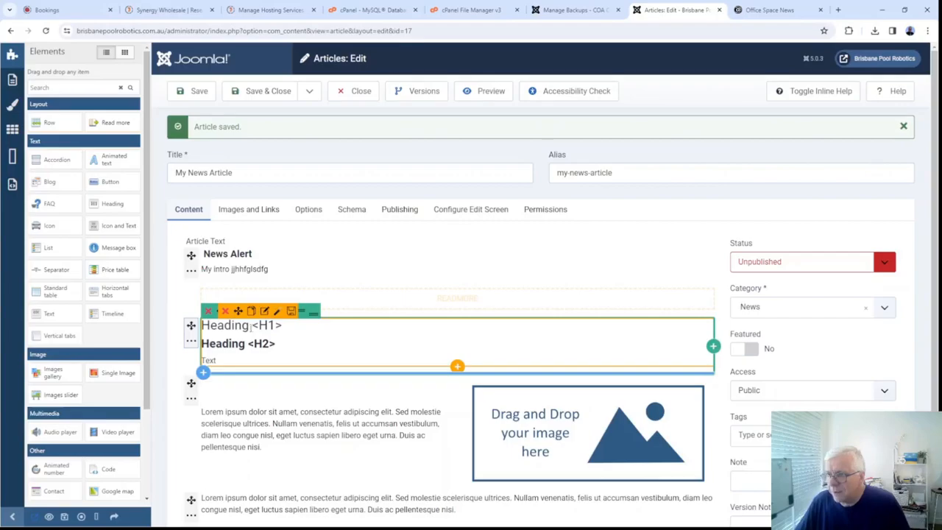
Replace the placeholder image beside the Lorem ipsum text with bpr-office.jpg from the images folder and close the image settings
scroll(191, 331, "down", 1)
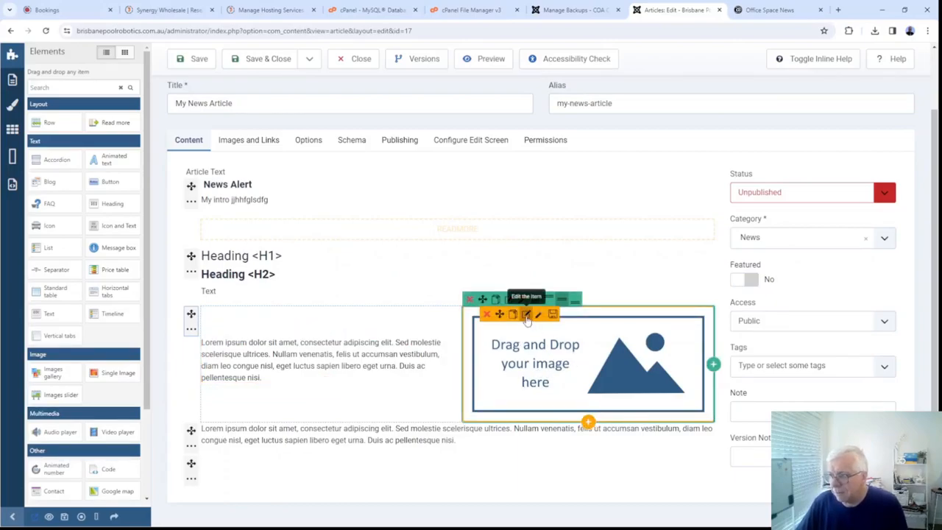
left_click(527, 316)
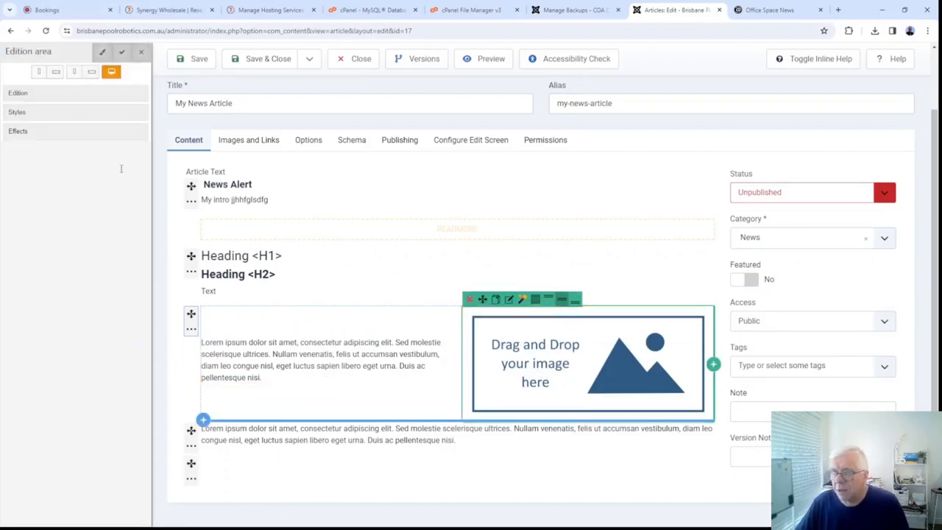
left_click(20, 93)
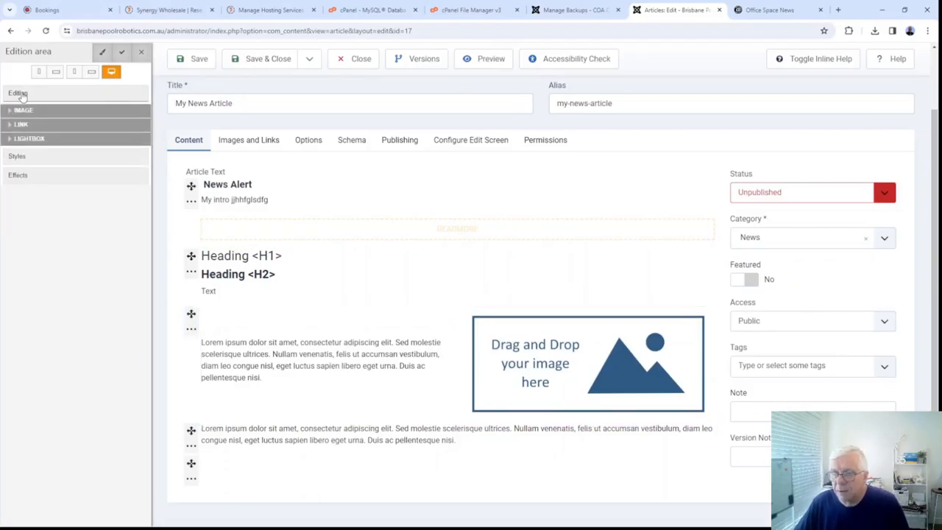
left_click(23, 111)
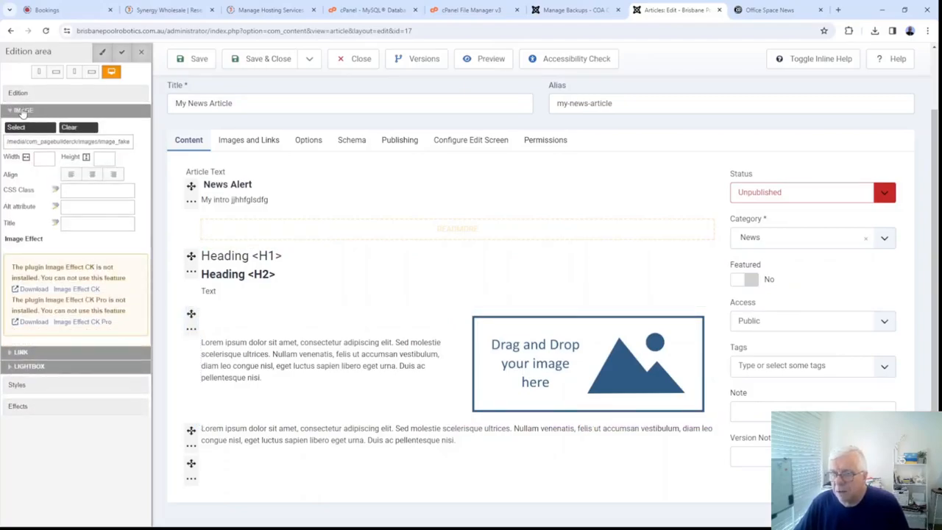
left_click(19, 129)
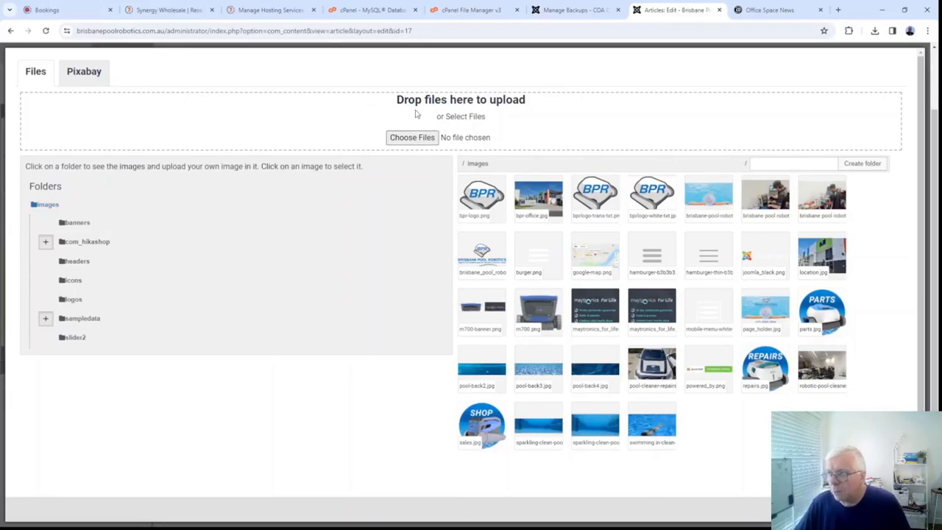
left_click(544, 200)
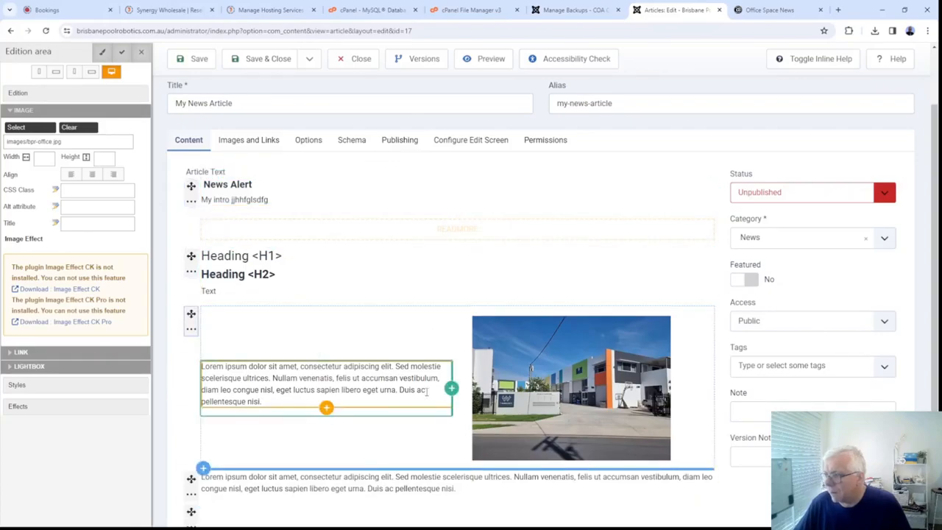
scroll(257, 377, "down", 1)
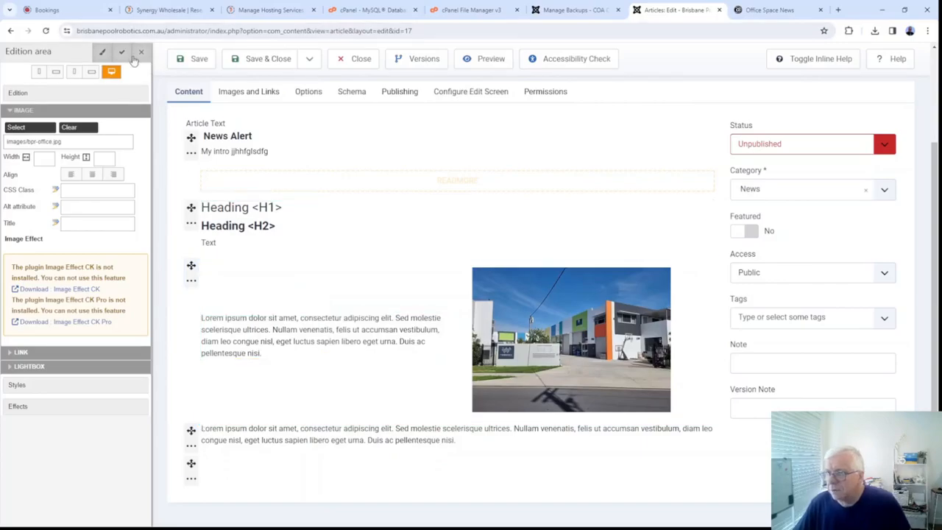
left_click(141, 52)
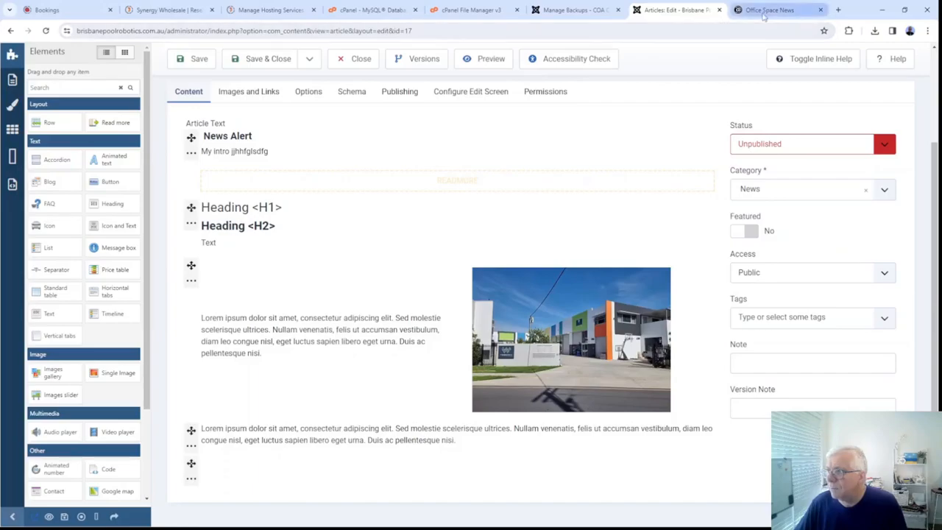
left_click(765, 12)
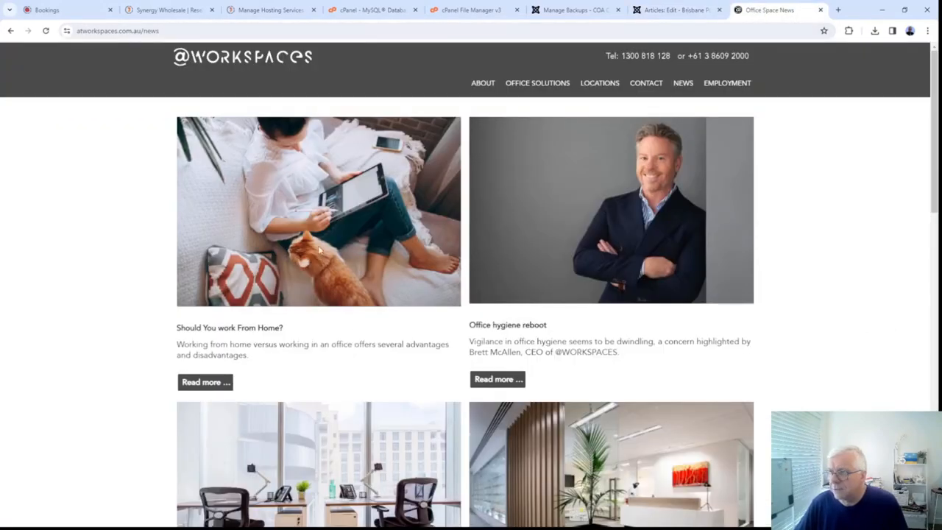
left_click(677, 10)
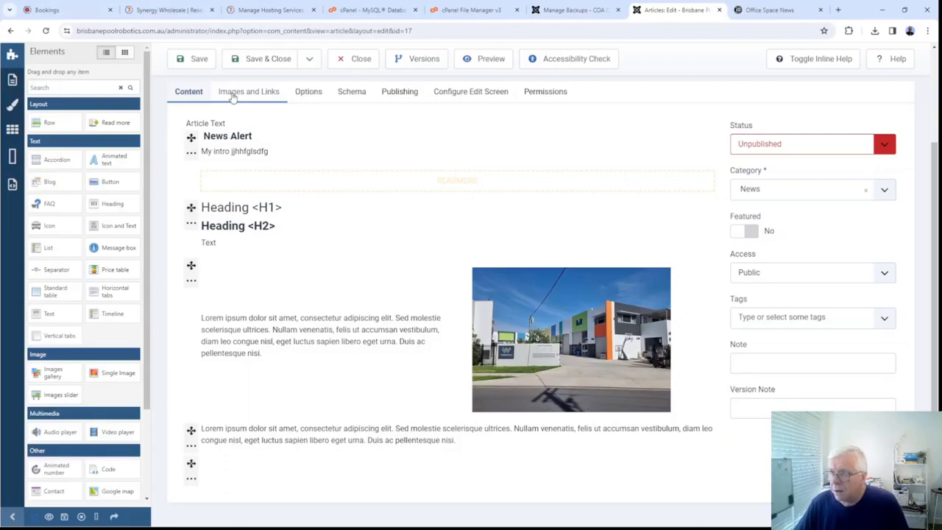
left_click(232, 94)
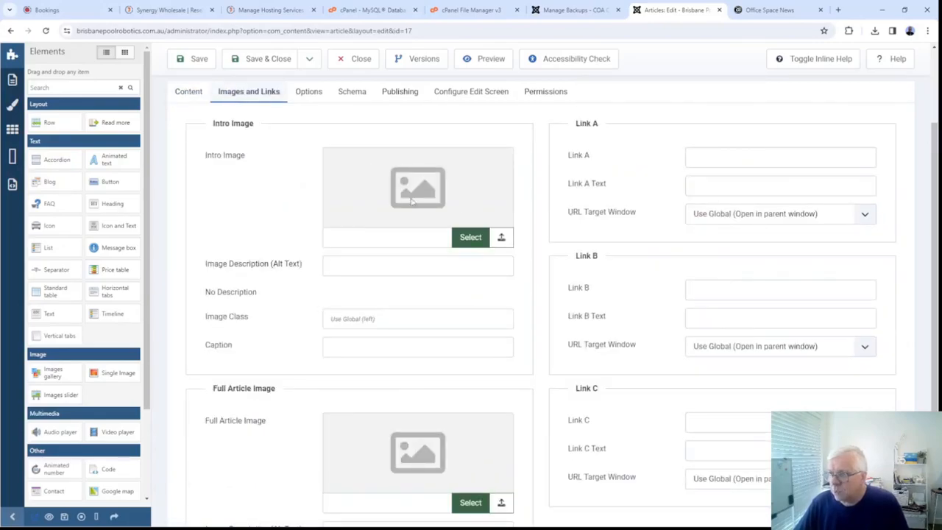
left_click(471, 237)
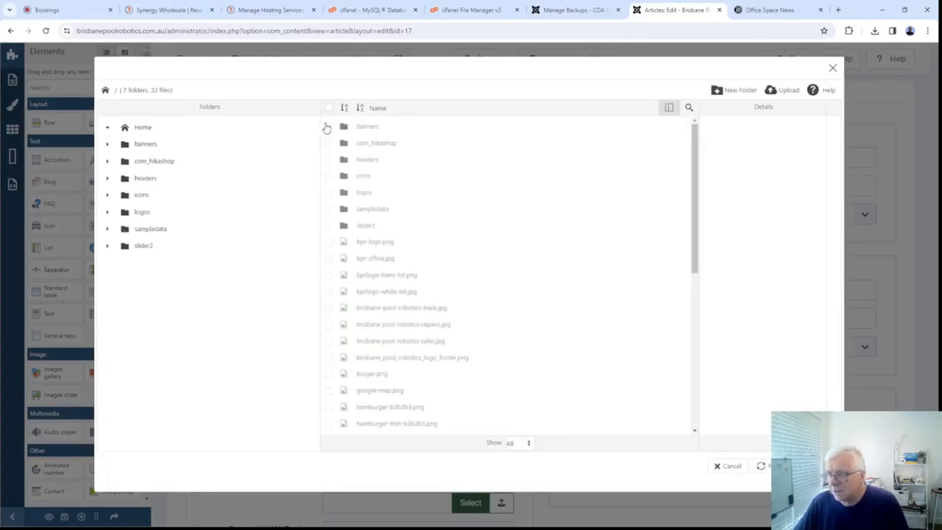
left_click(367, 261)
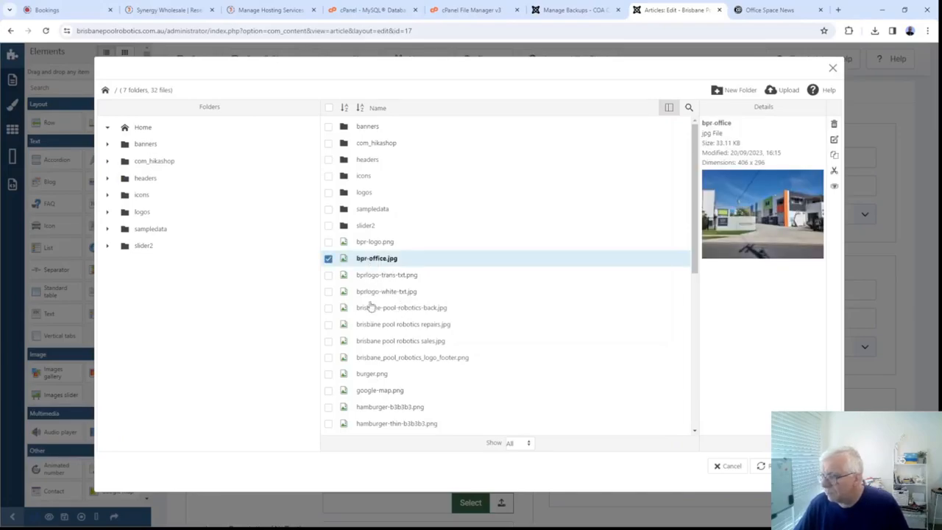
left_click(370, 326)
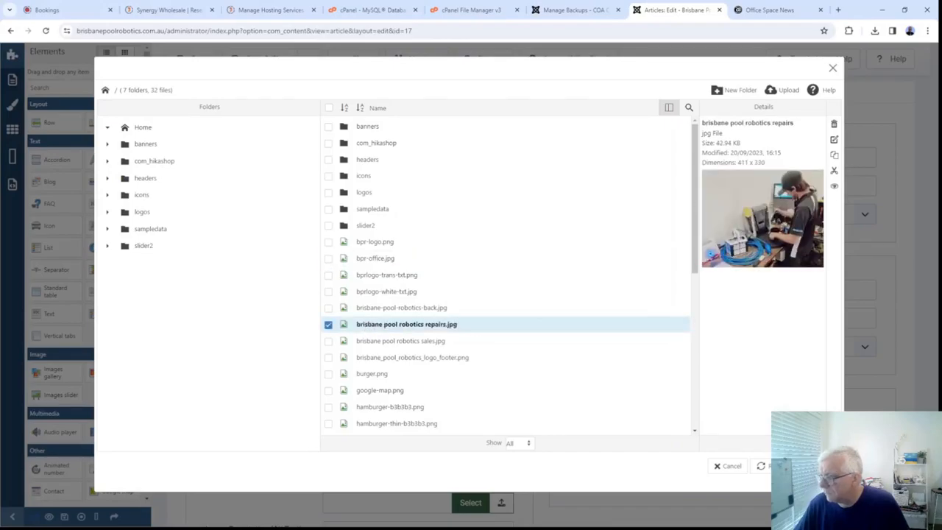
left_click(814, 466)
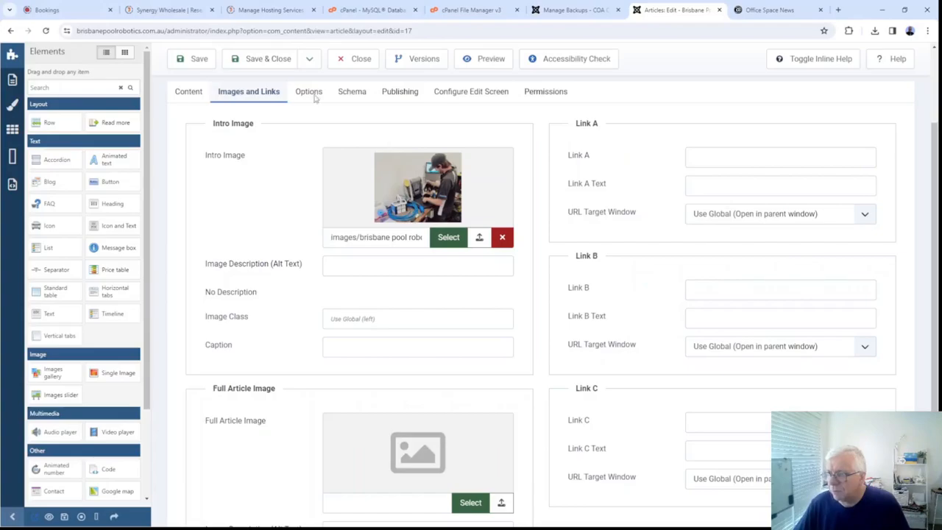
Set the article's status to Published and review its publishing dates and metadata fields, returning to the article content
left_click(192, 92)
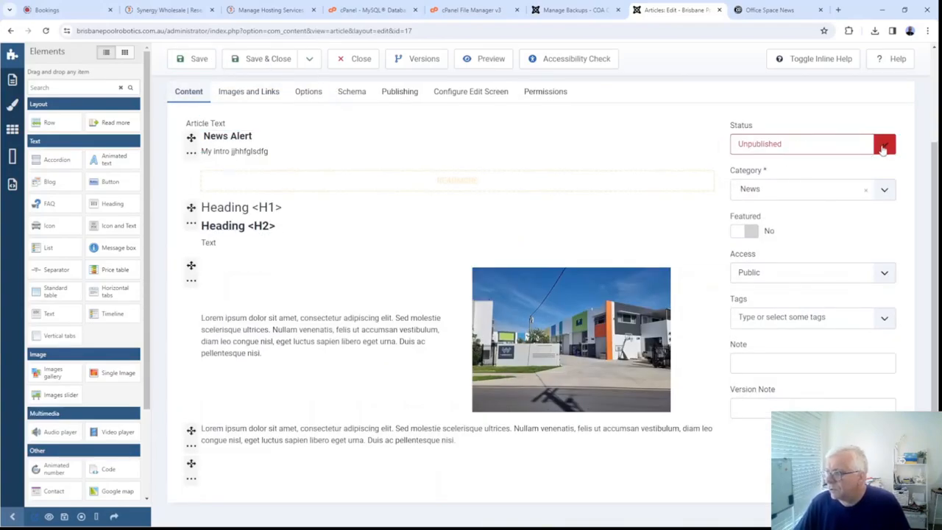
left_click(824, 161)
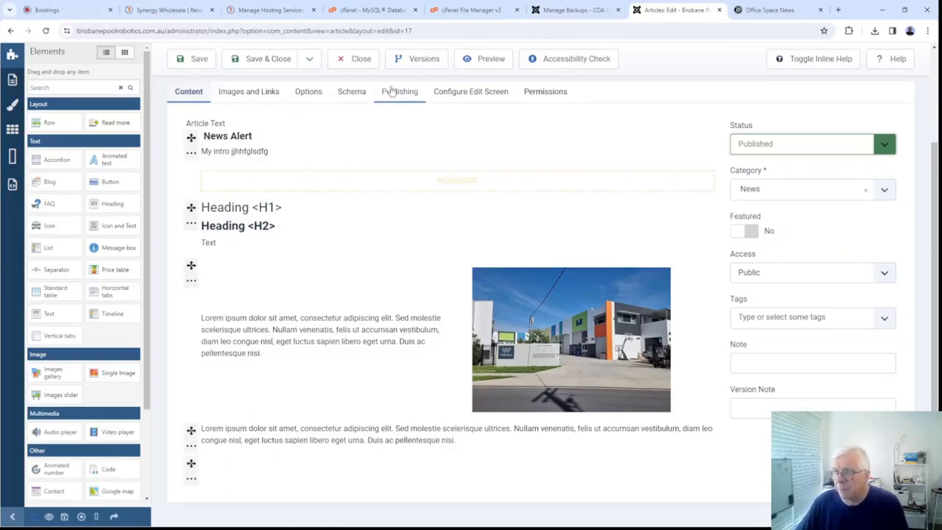
left_click(406, 93)
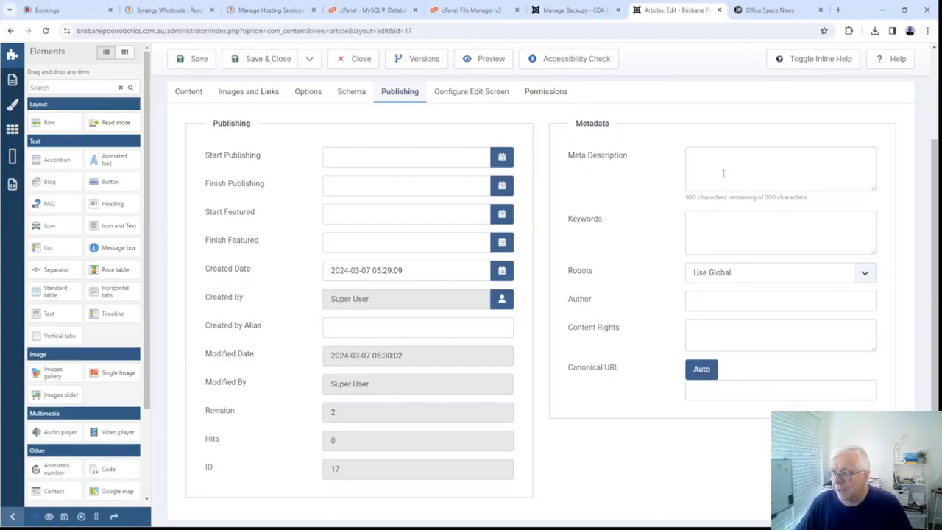
left_click(190, 93)
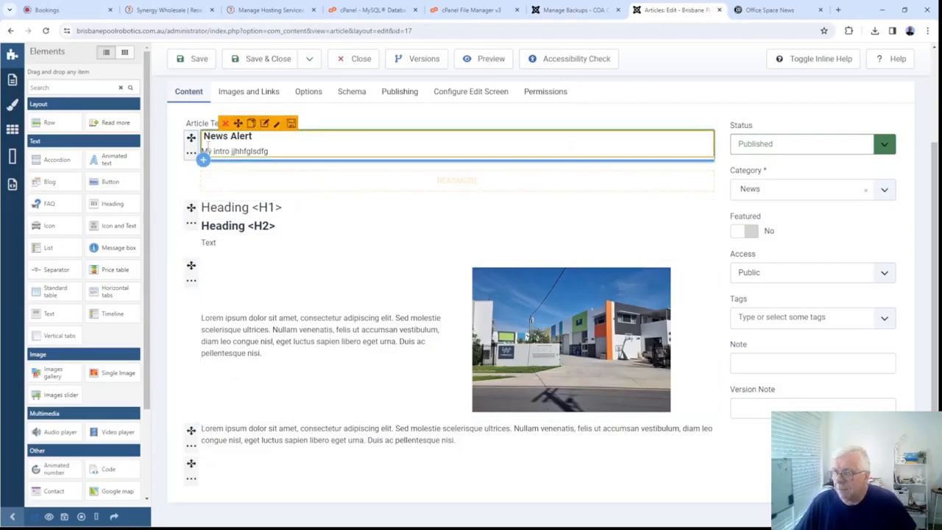